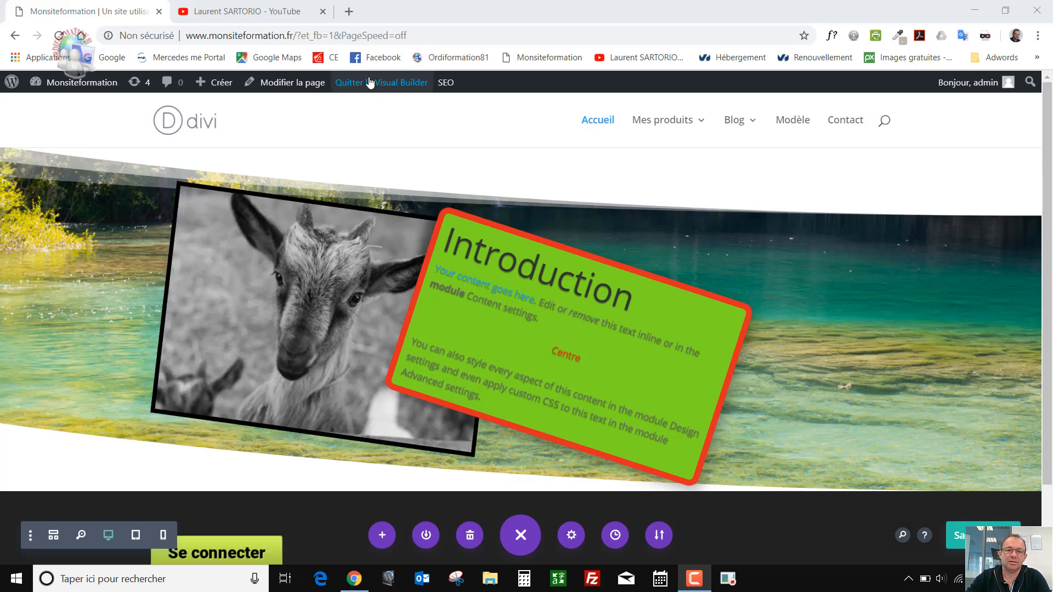
- Add a Normal section below the goat image section and give it a single-column row
{"action": "scroll", "coordinate": [412, 246], "scroll_direction": "down", "scroll_amount": 2}
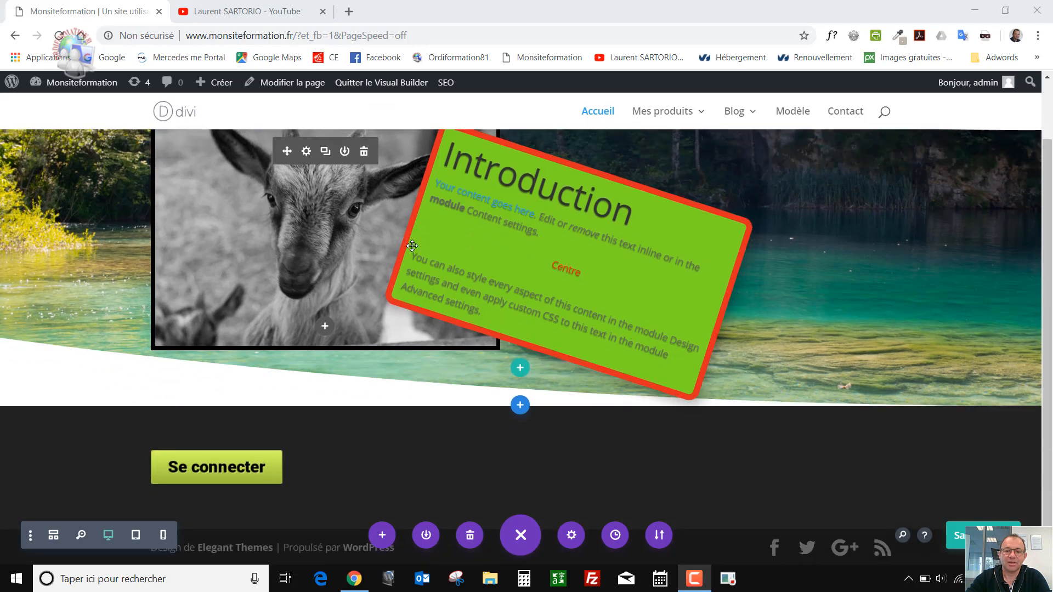
{"action": "left_click", "coordinate": [520, 405]}
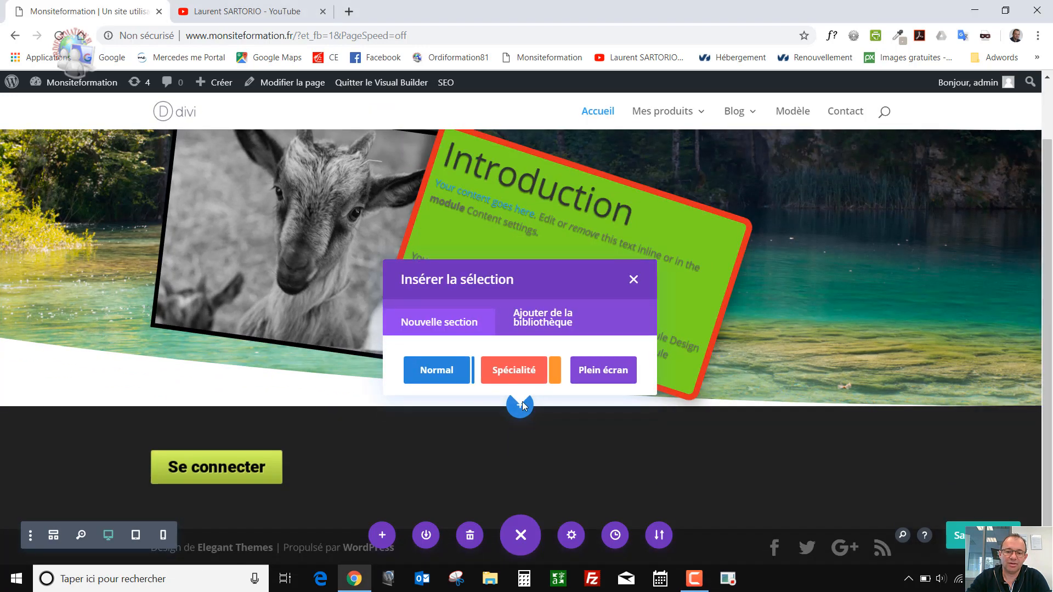
{"action": "left_click", "coordinate": [455, 381]}
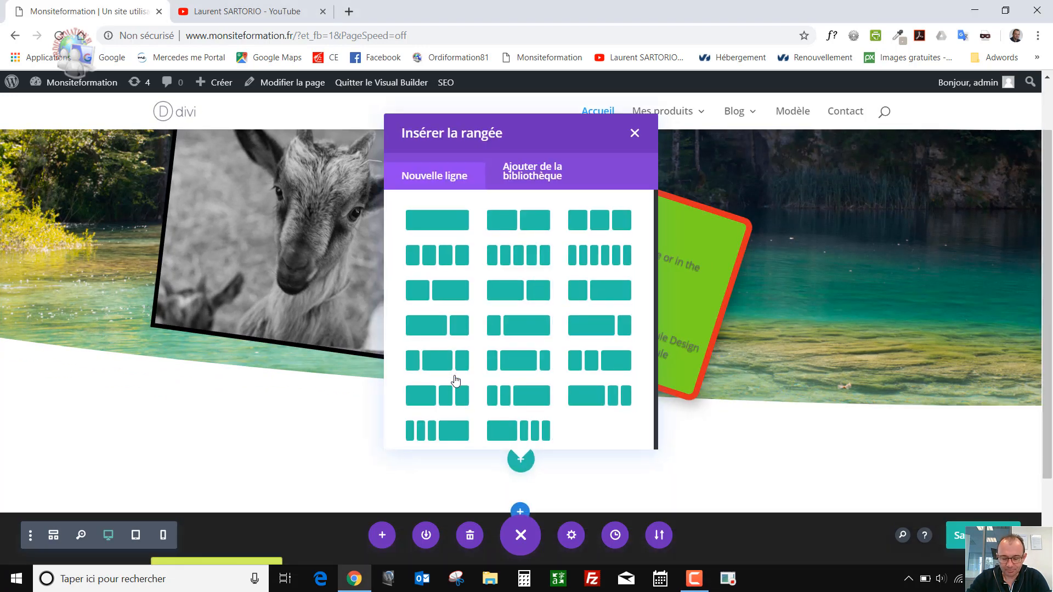
{"action": "left_click", "coordinate": [444, 219]}
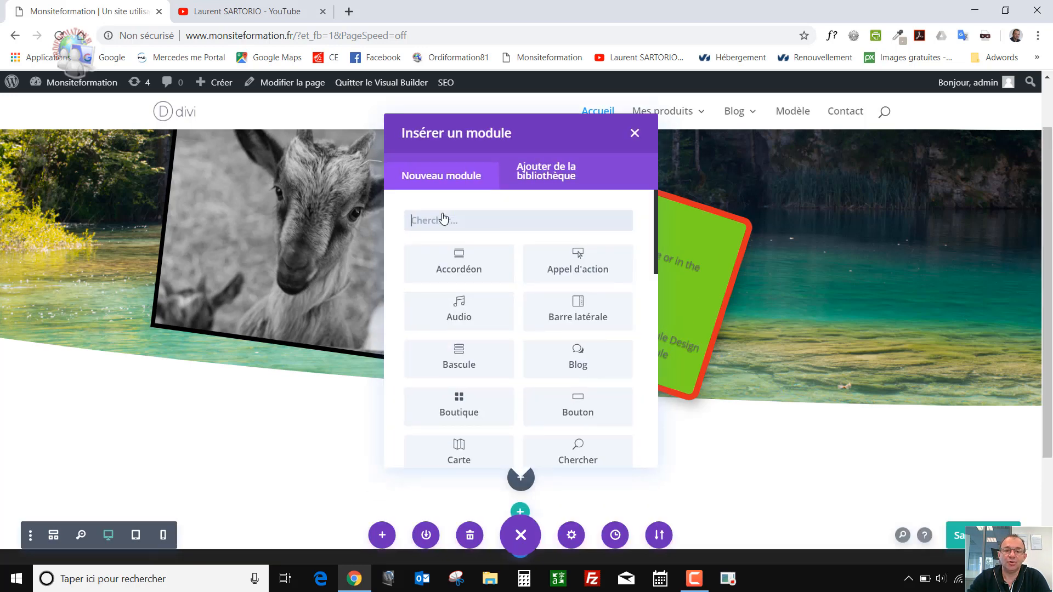
- Insert a Galerie module into the new row
{"action": "scroll", "coordinate": [501, 332], "scroll_direction": "down", "scroll_amount": 4}
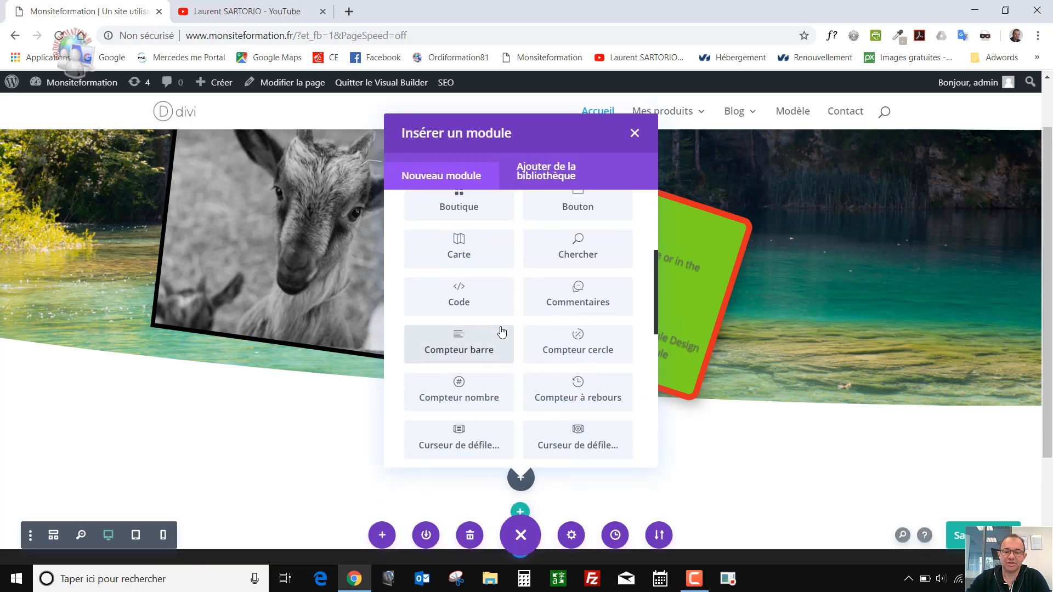
{"action": "scroll", "coordinate": [501, 331], "scroll_direction": "down", "scroll_amount": 1}
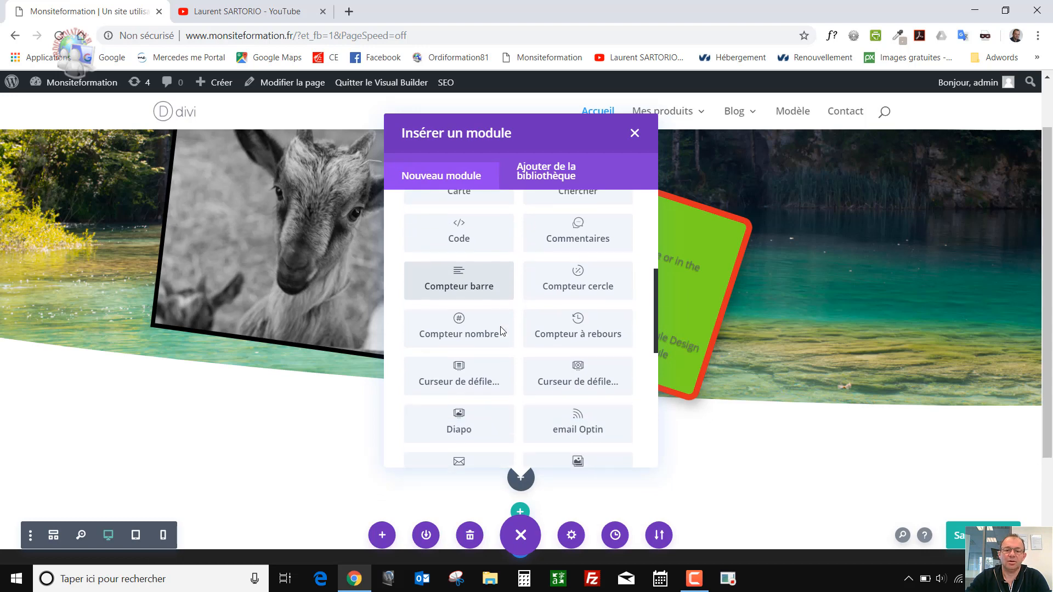
{"action": "scroll", "coordinate": [501, 331], "scroll_direction": "down", "scroll_amount": 1}
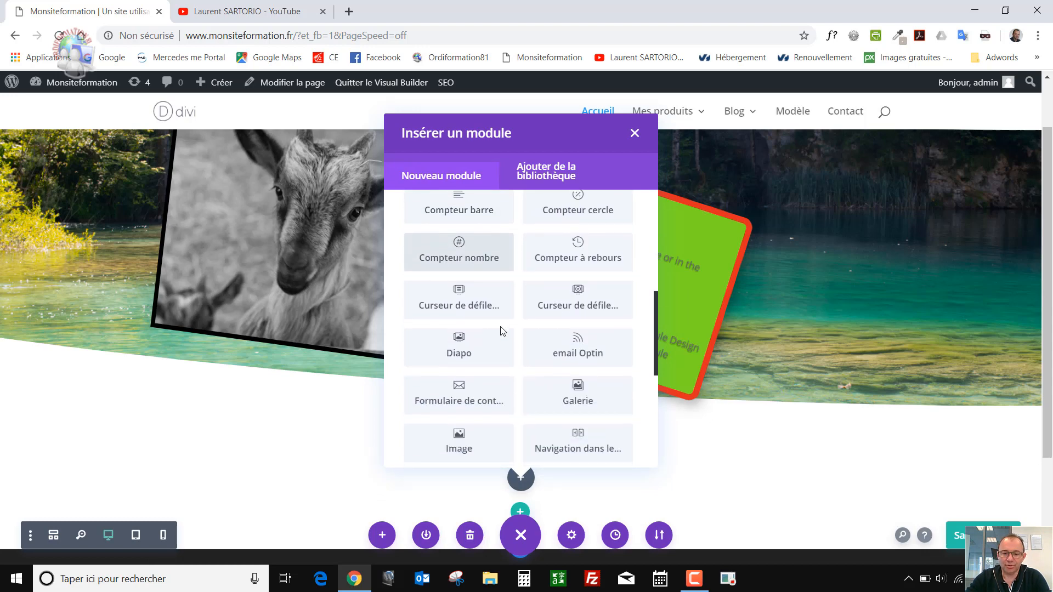
{"action": "scroll", "coordinate": [501, 331], "scroll_direction": "down", "scroll_amount": 1}
{"action": "left_click", "coordinate": [576, 336]}
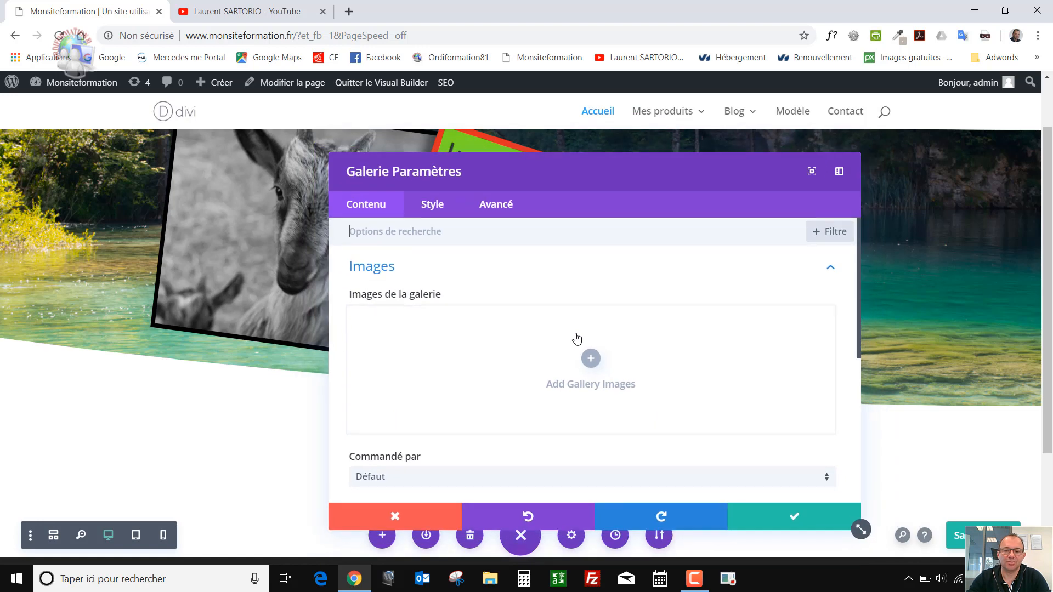
- Add the eleven consecutive media library photos from DSC0453.jpg through DSC0370.jpg to the gallery
{"action": "left_click_drag", "start_coordinate": [544, 178], "coordinate": [502, 143]}
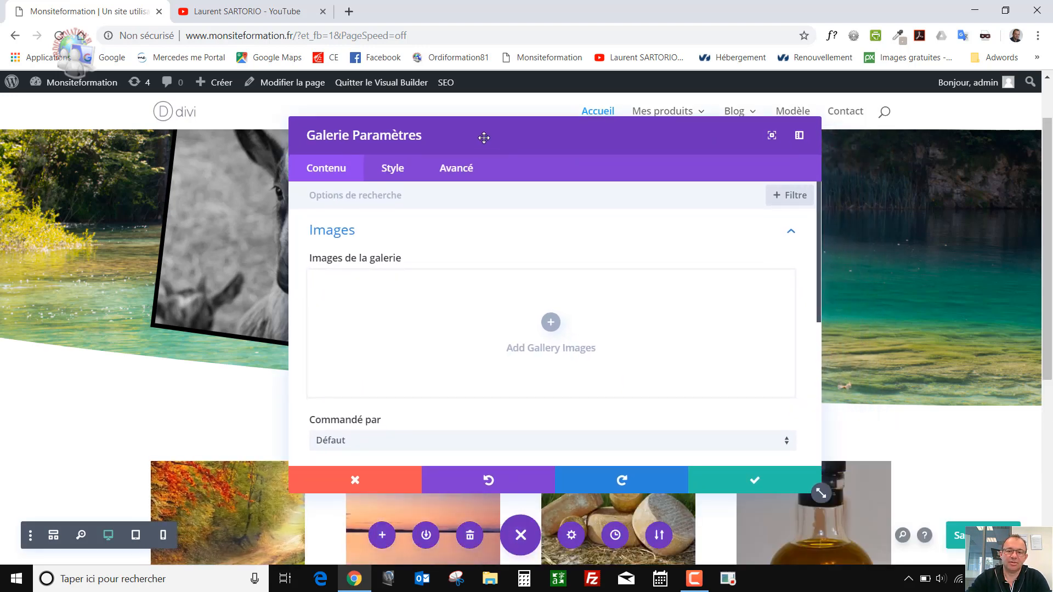
{"action": "scroll", "coordinate": [181, 300], "scroll_direction": "down", "scroll_amount": 3}
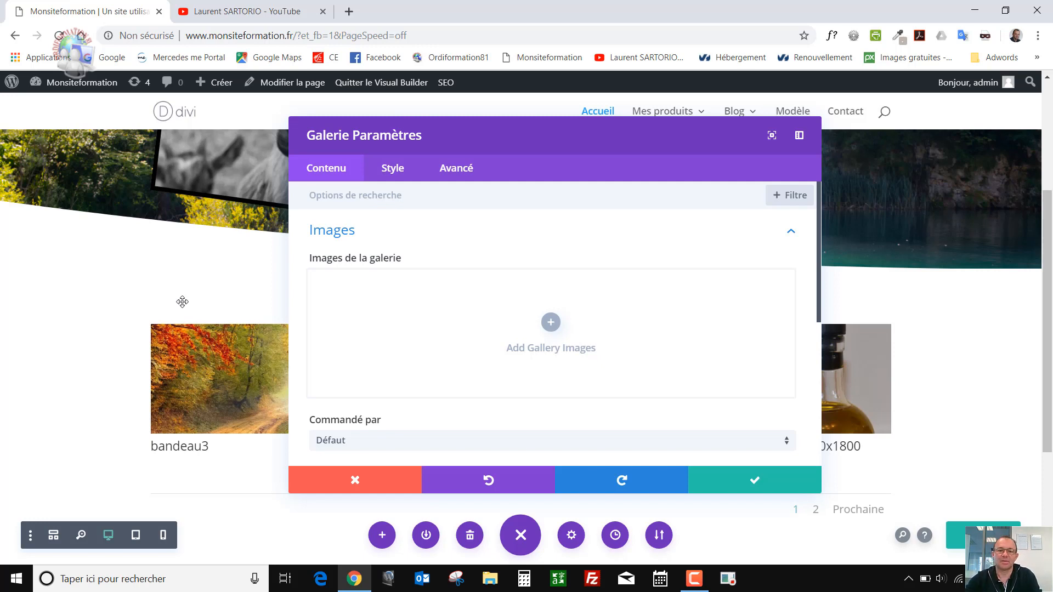
{"action": "left_click", "coordinate": [550, 326]}
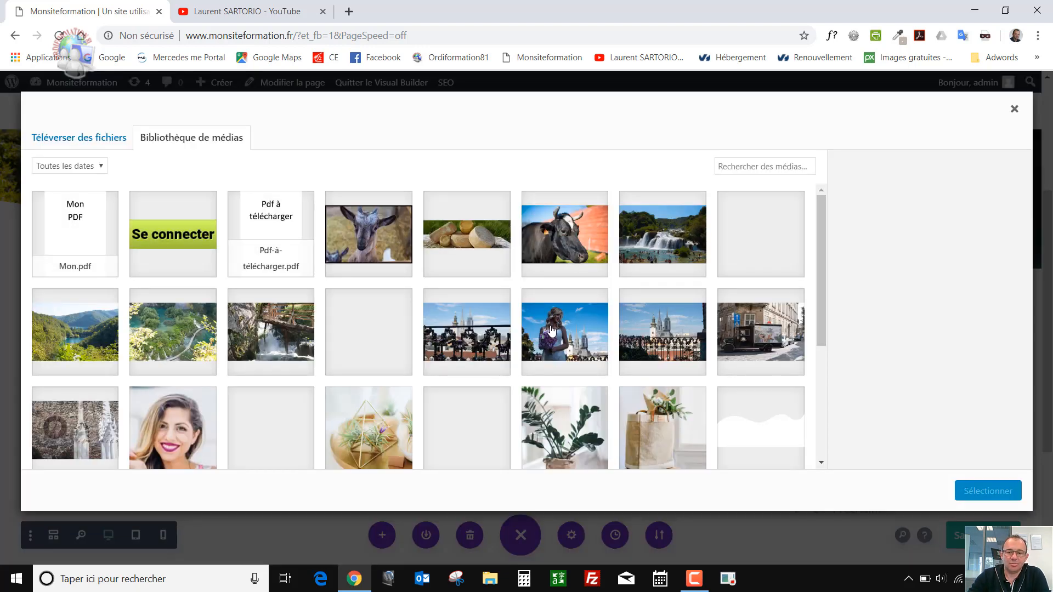
{"action": "scroll", "coordinate": [550, 332], "scroll_direction": "down", "scroll_amount": 1}
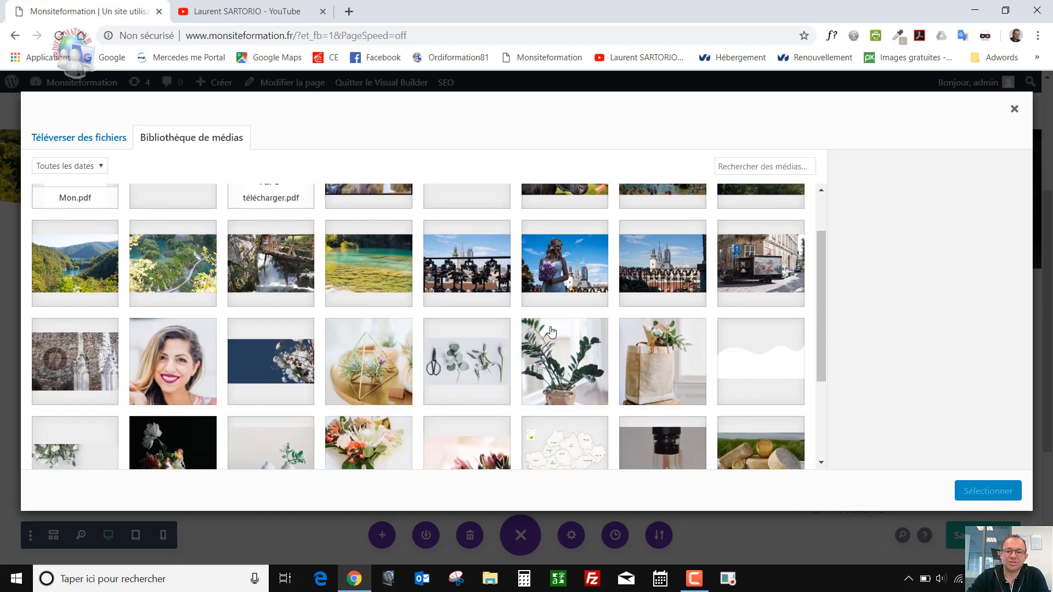
{"action": "scroll", "coordinate": [551, 331], "scroll_direction": "up", "scroll_amount": 1}
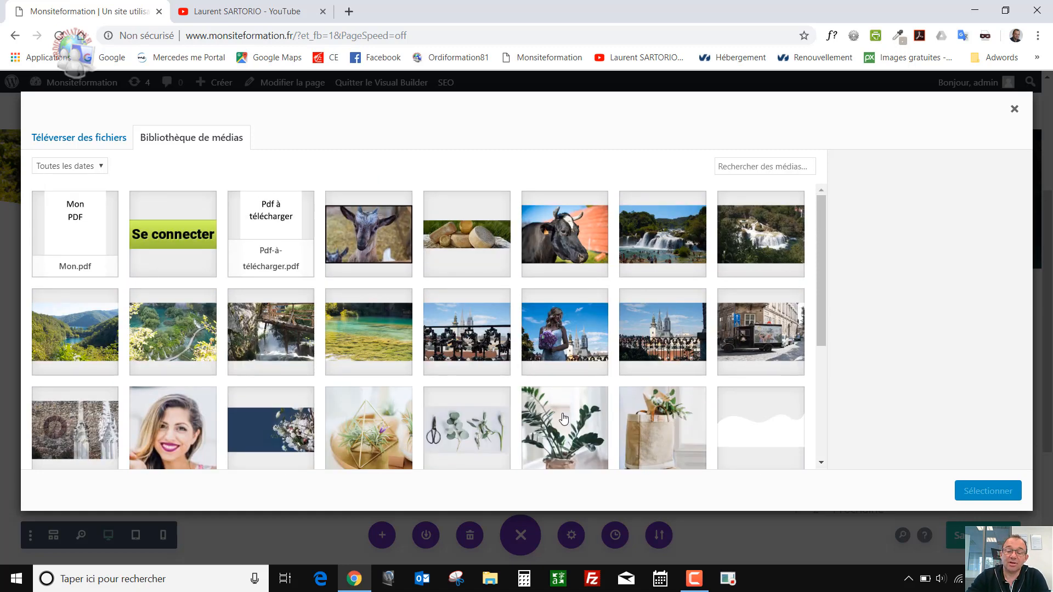
{"action": "left_click", "coordinate": [669, 253]}
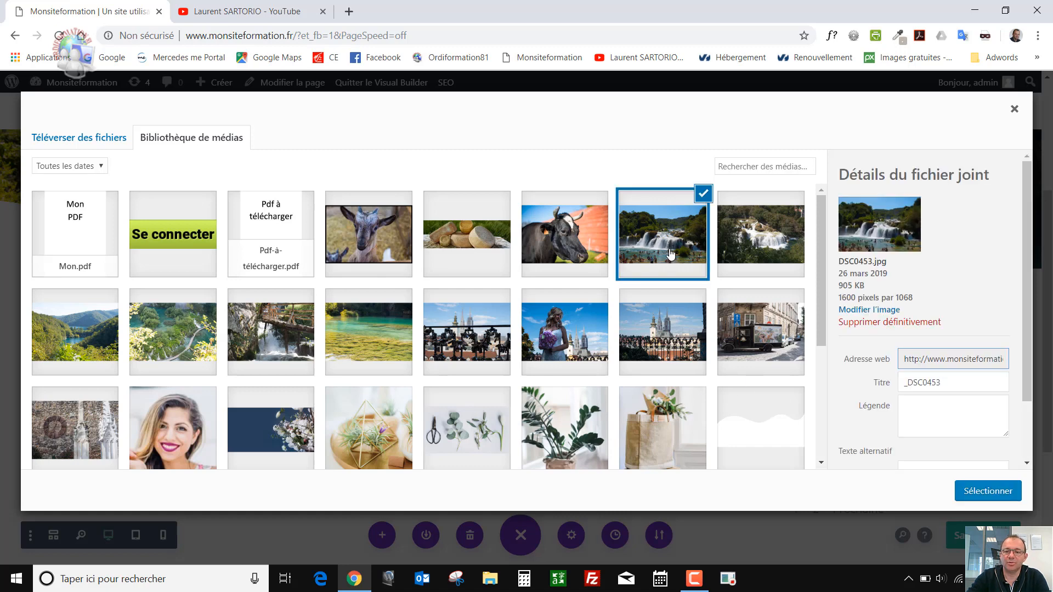
{"action": "left_click", "coordinate": [747, 237]}
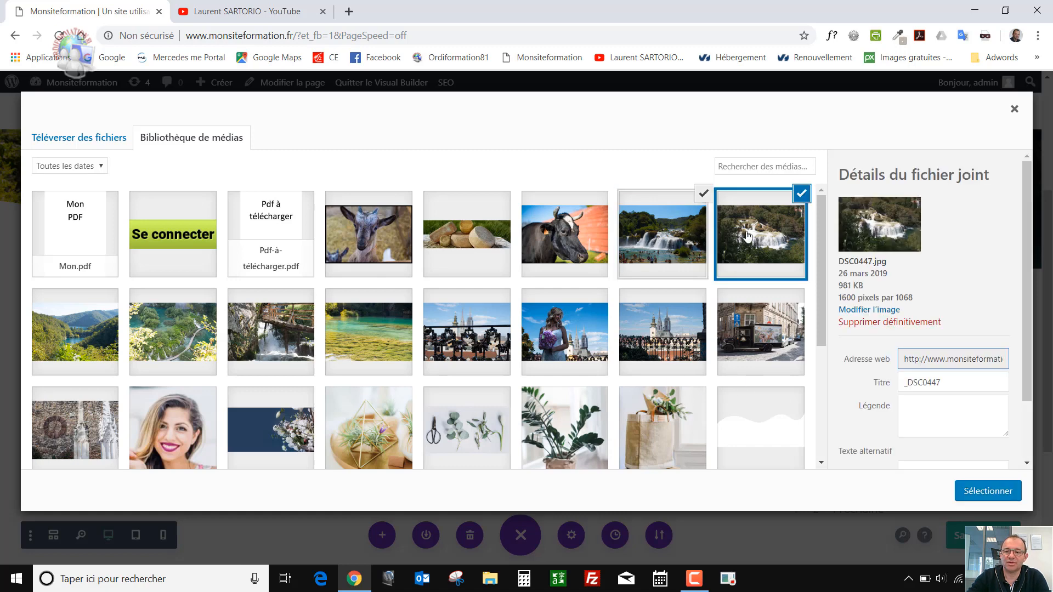
{"action": "left_click", "coordinate": [42, 324]}
{"action": "left_click", "coordinate": [164, 328]}
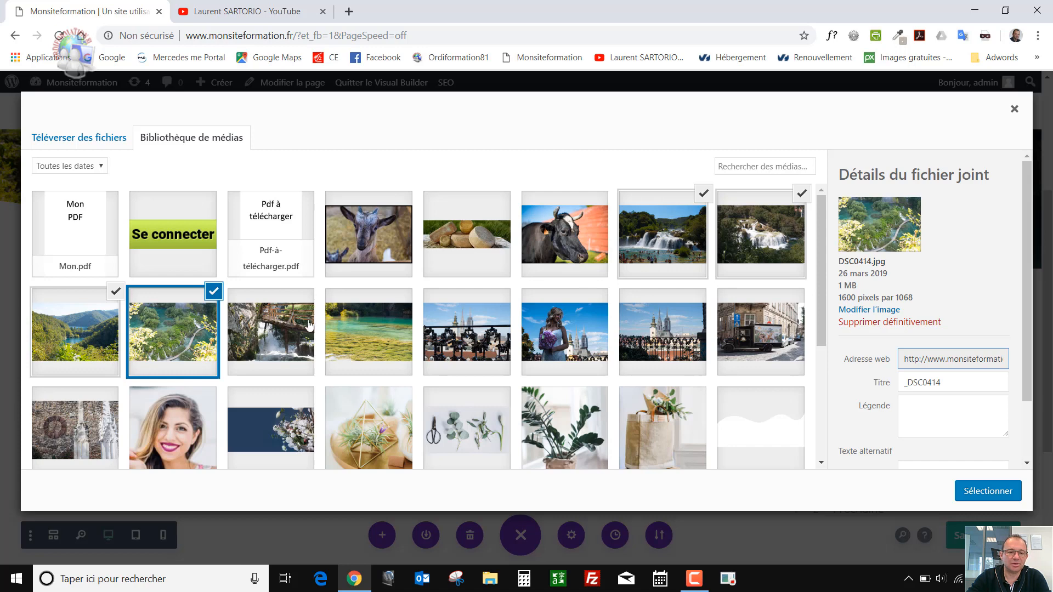
{"action": "left_click", "coordinate": [280, 328]}
{"action": "left_click", "coordinate": [395, 328]}
{"action": "left_click", "coordinate": [467, 329]}
{"action": "left_click", "coordinate": [565, 329]}
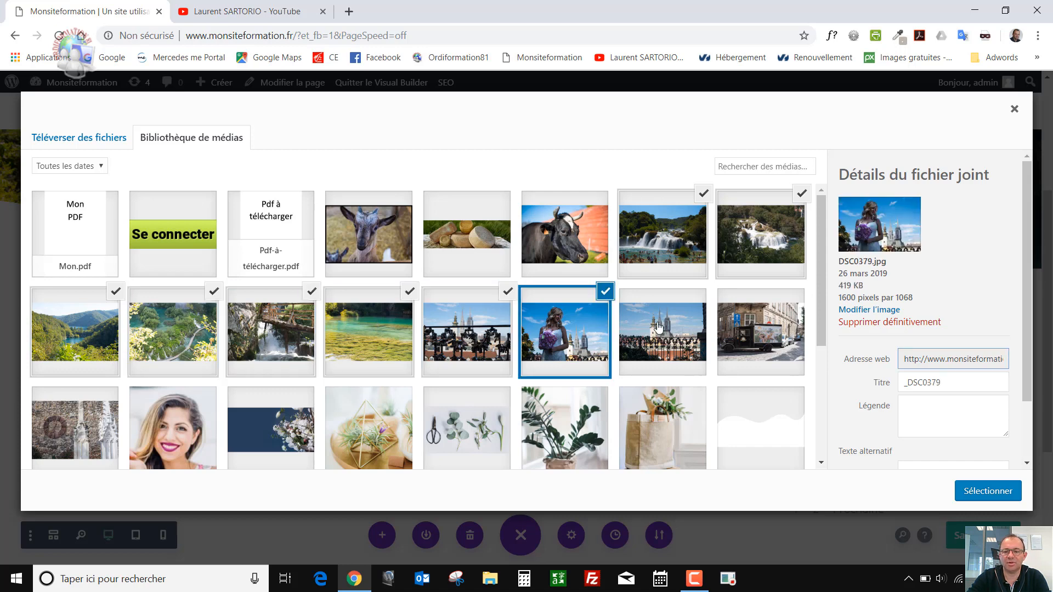
{"action": "left_click", "coordinate": [659, 328]}
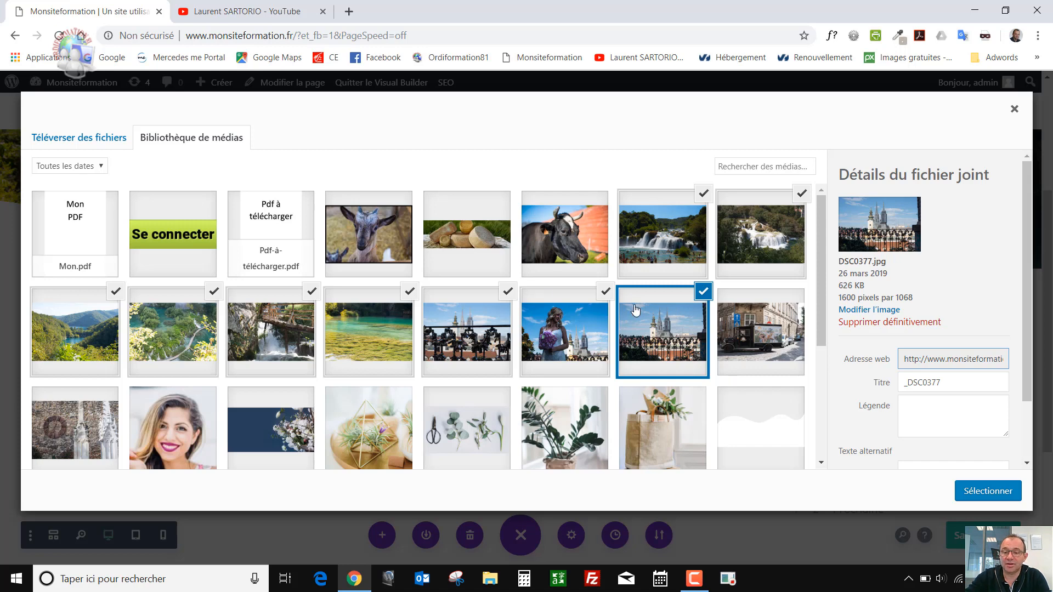
{"action": "left_click", "coordinate": [737, 313]}
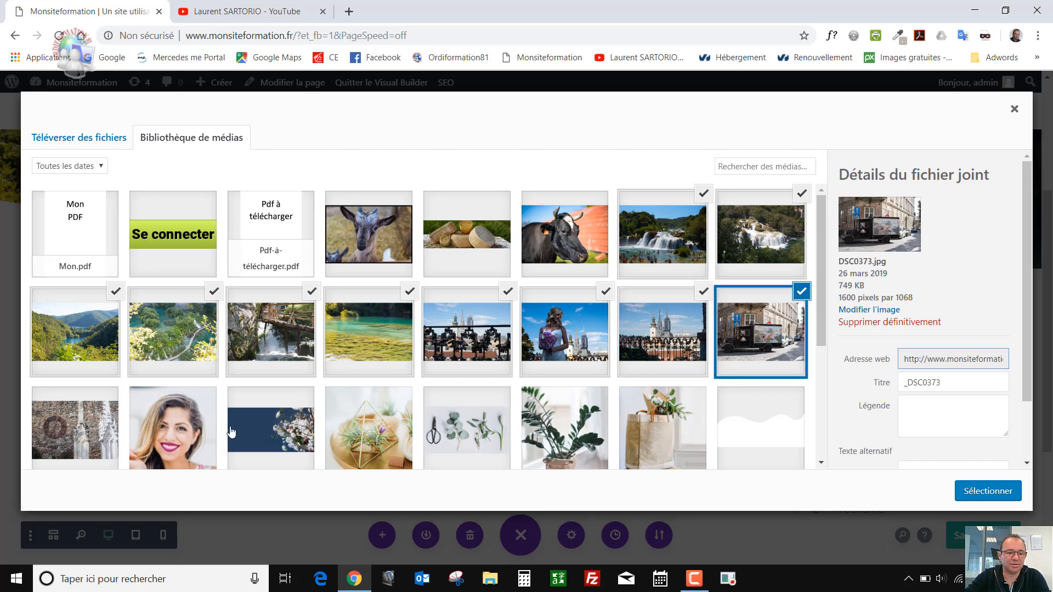
{"action": "left_click", "coordinate": [79, 428]}
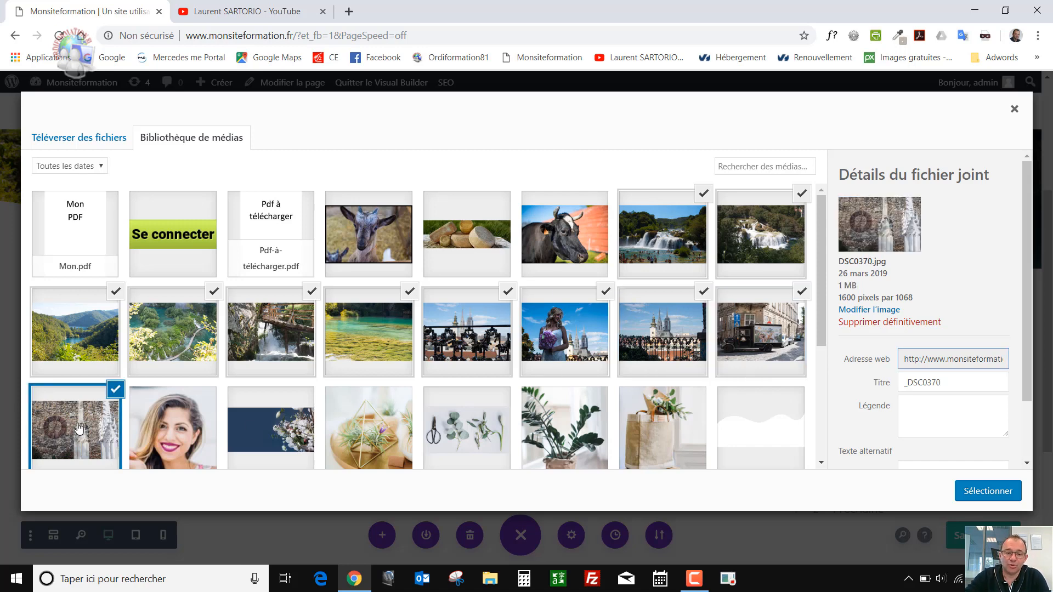
{"action": "scroll", "coordinate": [495, 406], "scroll_direction": "down", "scroll_amount": 1}
{"action": "scroll", "coordinate": [494, 405], "scroll_direction": "up", "scroll_amount": 1}
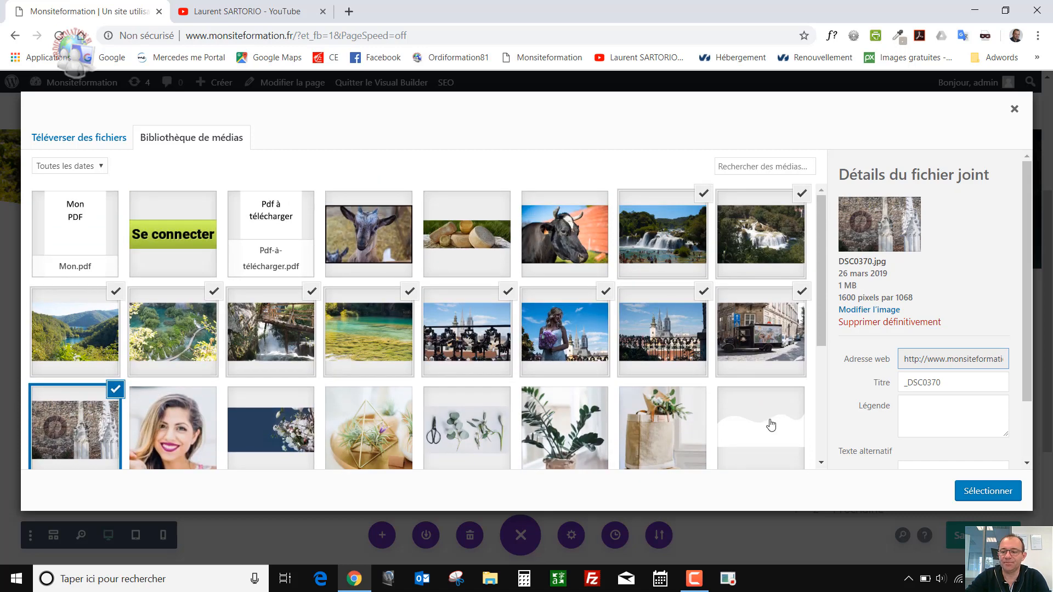
{"action": "left_click", "coordinate": [982, 490]}
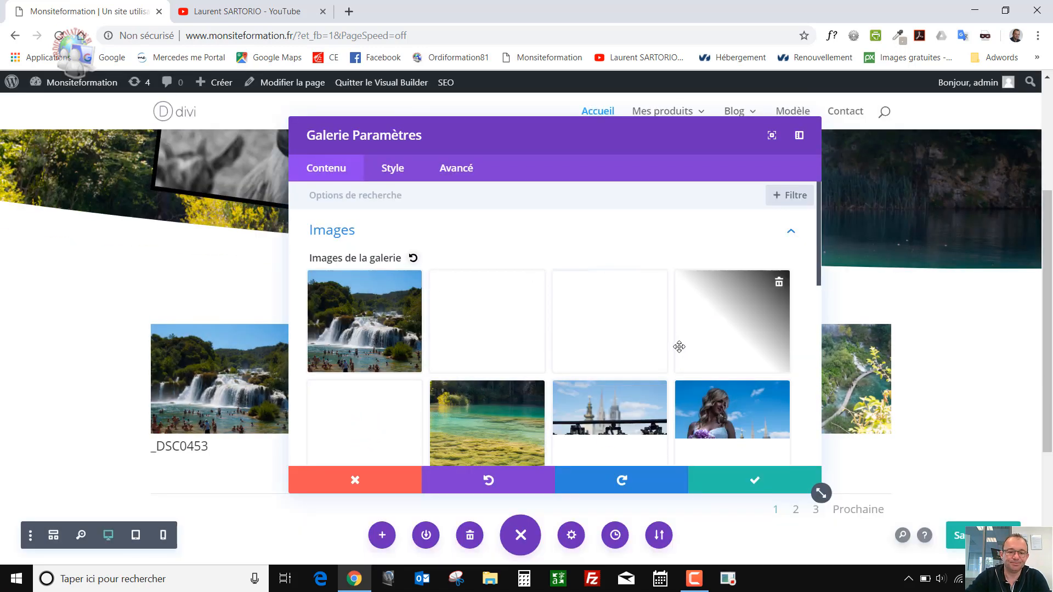
- Turn off the display of the title and caption under the gallery images
{"action": "left_click_drag", "start_coordinate": [449, 142], "coordinate": [443, 396]}
{"action": "scroll", "coordinate": [315, 269], "scroll_direction": "down", "scroll_amount": 3}
{"action": "left_click_drag", "start_coordinate": [673, 385], "coordinate": [558, 339]}
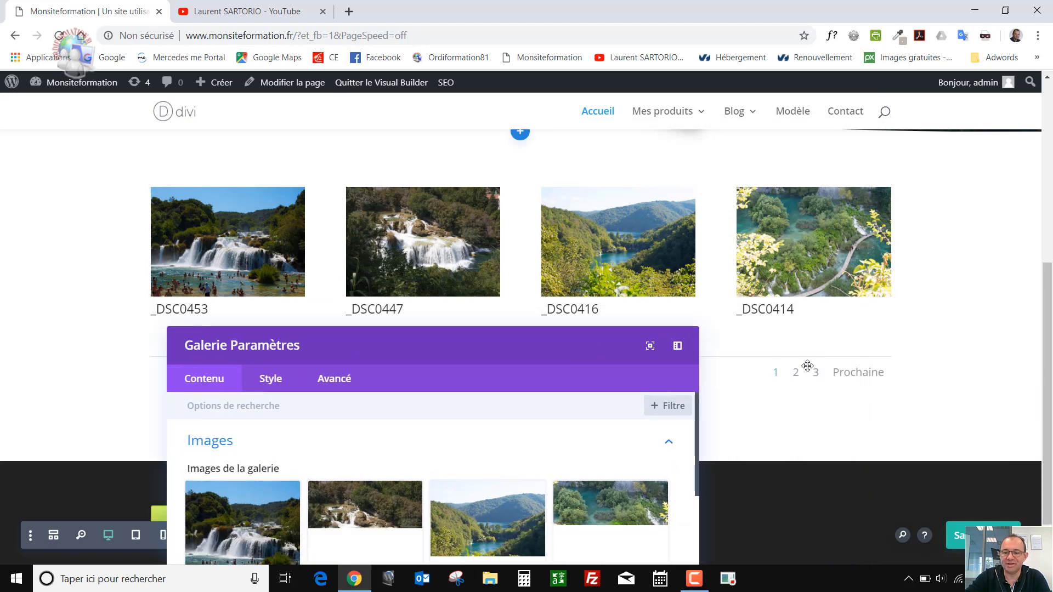
{"action": "left_click_drag", "start_coordinate": [478, 359], "coordinate": [561, 127]}
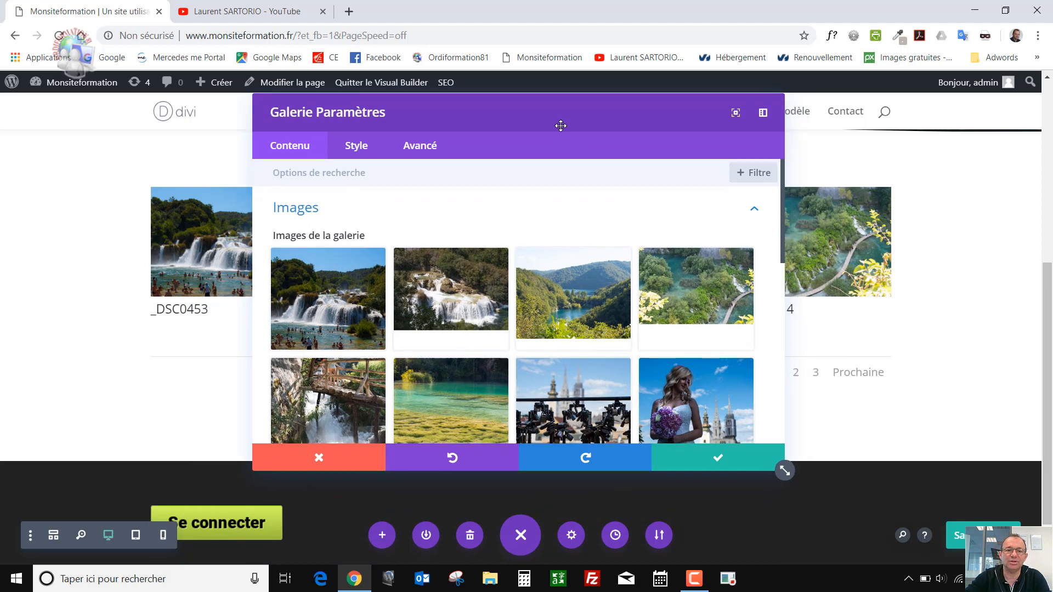
{"action": "scroll", "coordinate": [435, 333], "scroll_direction": "down", "scroll_amount": 3}
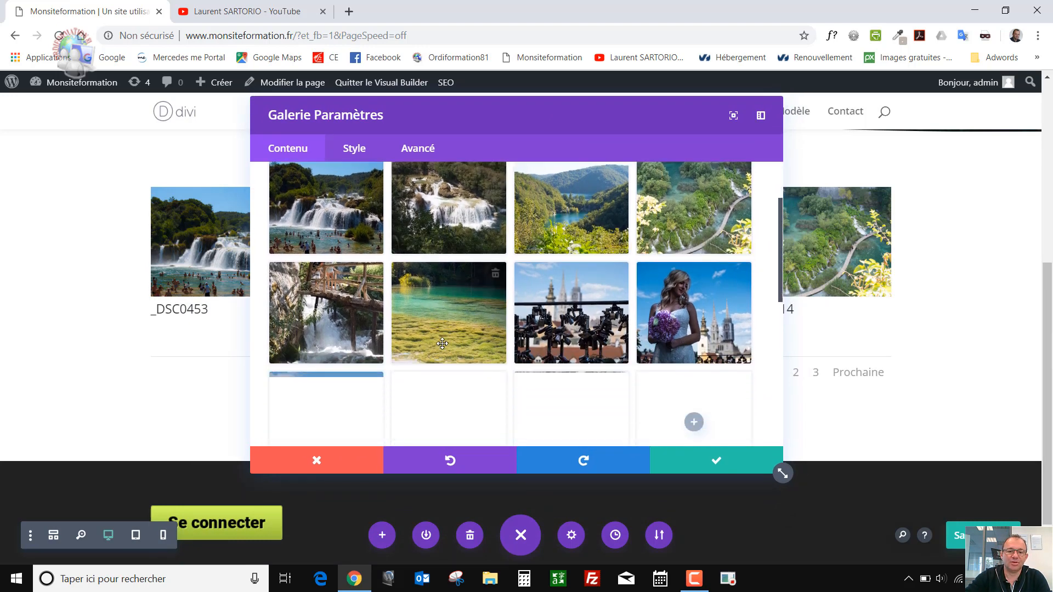
{"action": "left_click_drag", "start_coordinate": [495, 119], "coordinate": [570, 123]}
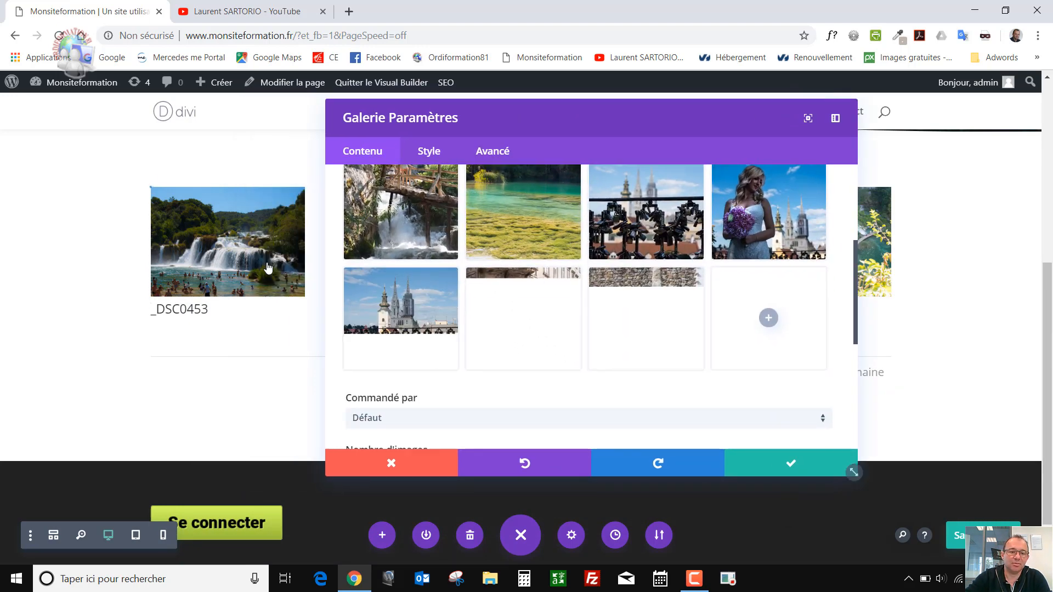
{"action": "left_click", "coordinate": [187, 310]}
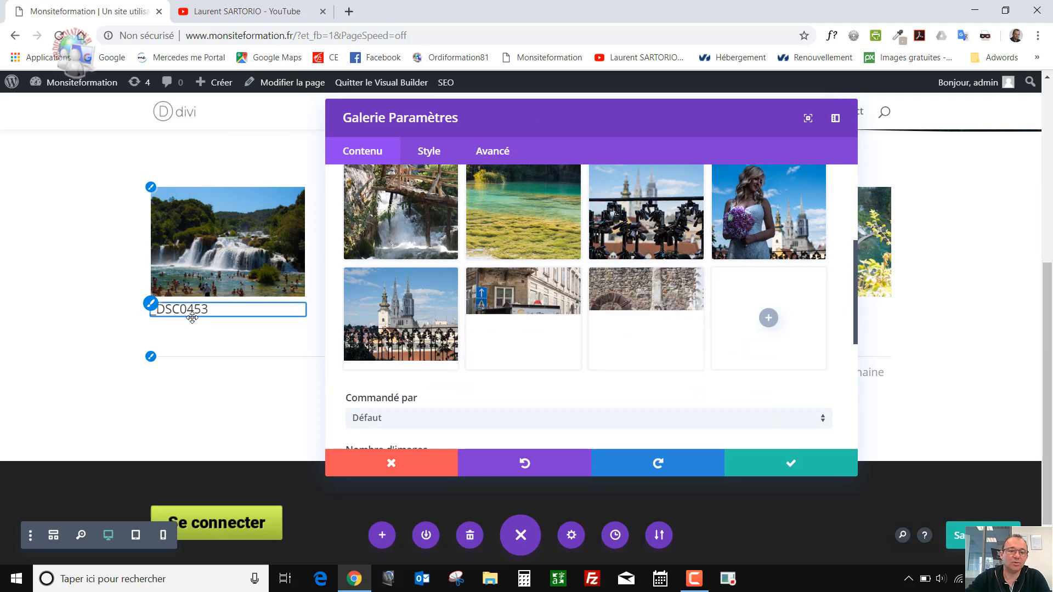
{"action": "scroll", "coordinate": [396, 331], "scroll_direction": "down", "scroll_amount": 4}
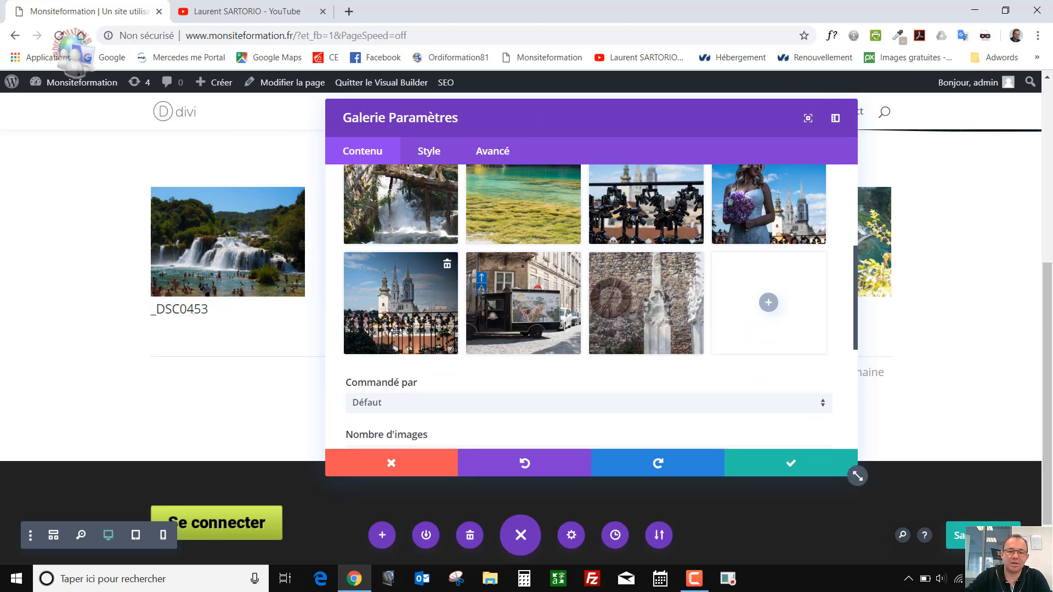
{"action": "scroll", "coordinate": [396, 331], "scroll_direction": "down", "scroll_amount": 1}
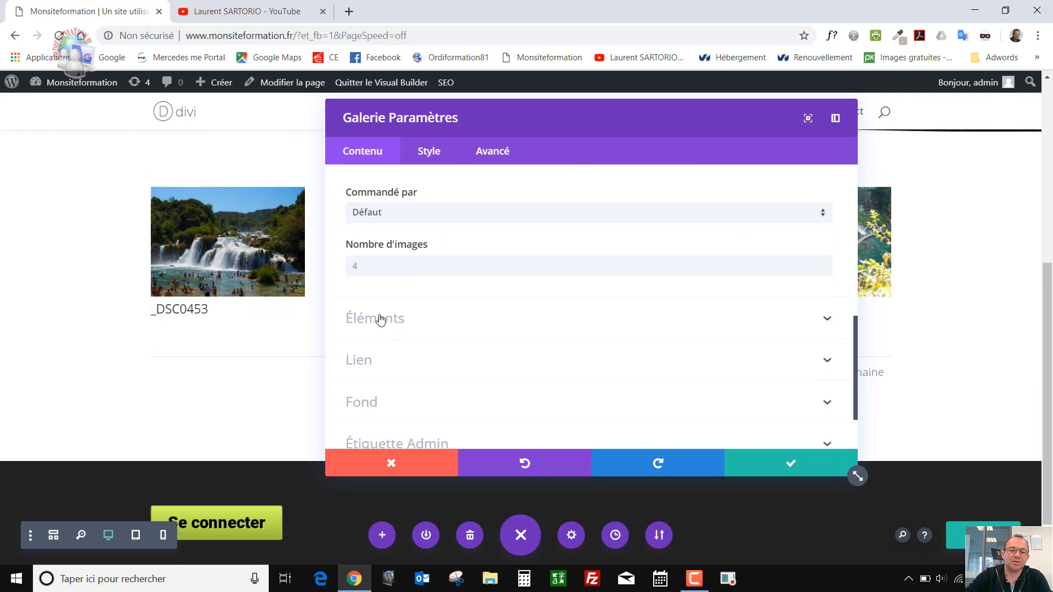
{"action": "left_click", "coordinate": [376, 317]}
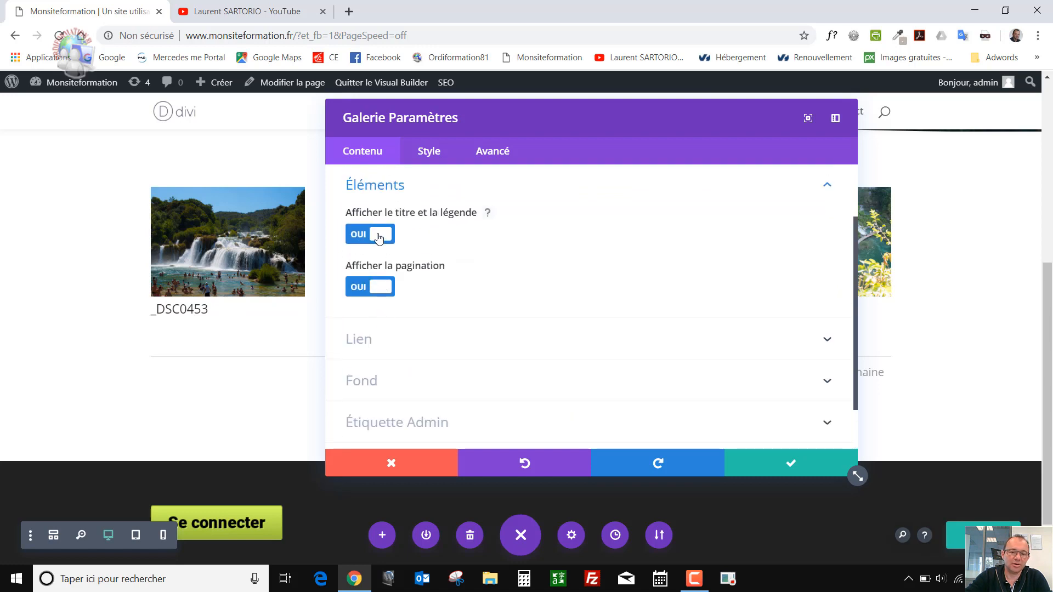
{"action": "left_click", "coordinate": [379, 237]}
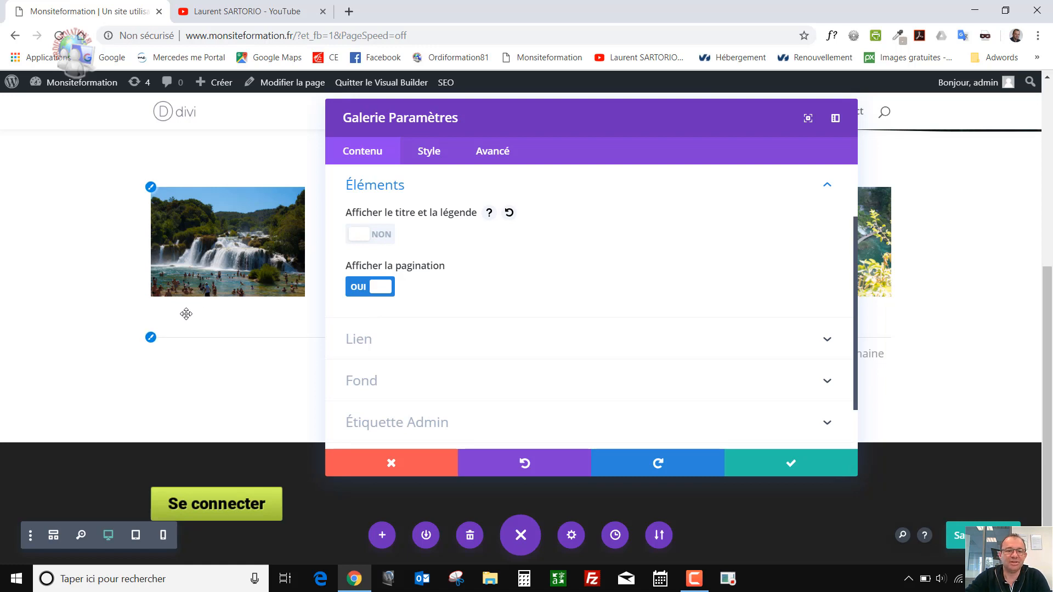
- Set the gallery's number of images to 12
{"action": "scroll", "coordinate": [419, 309], "scroll_direction": "up", "scroll_amount": 2}
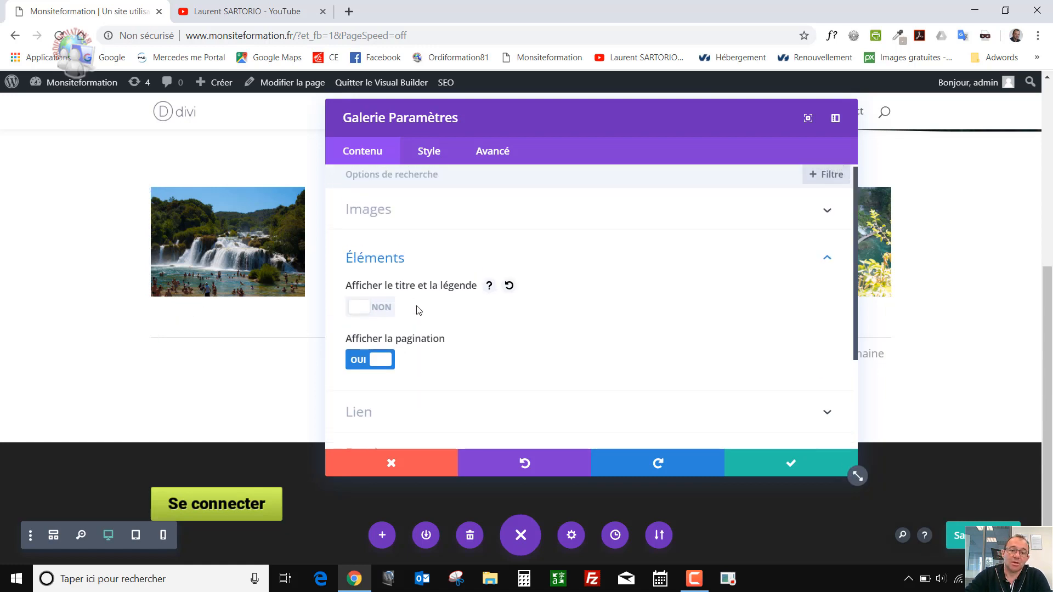
{"action": "left_click", "coordinate": [400, 225]}
{"action": "scroll", "coordinate": [406, 230], "scroll_direction": "down", "scroll_amount": 6}
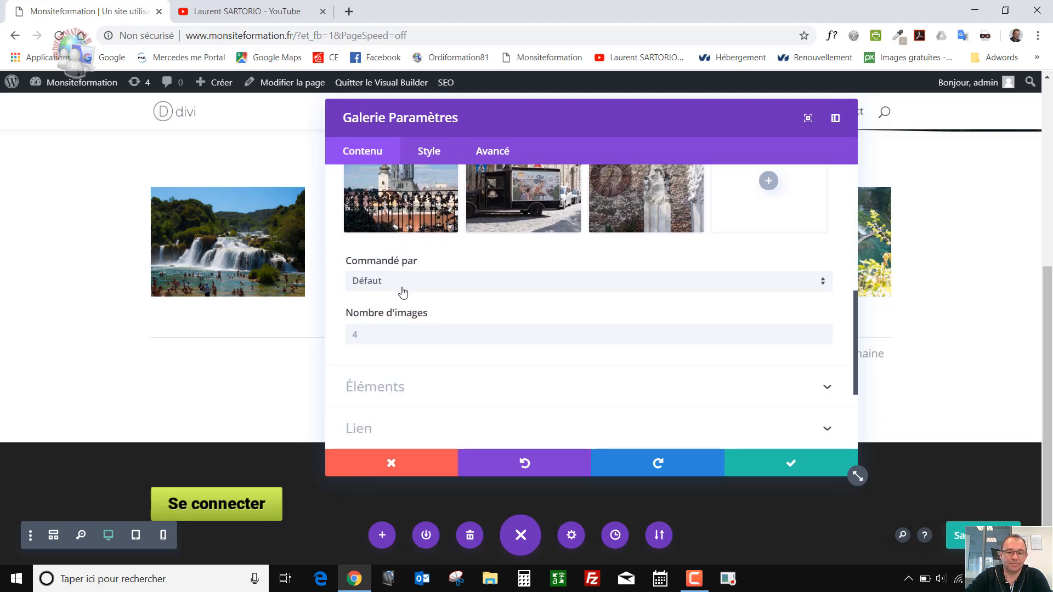
{"action": "left_click", "coordinate": [357, 336]}
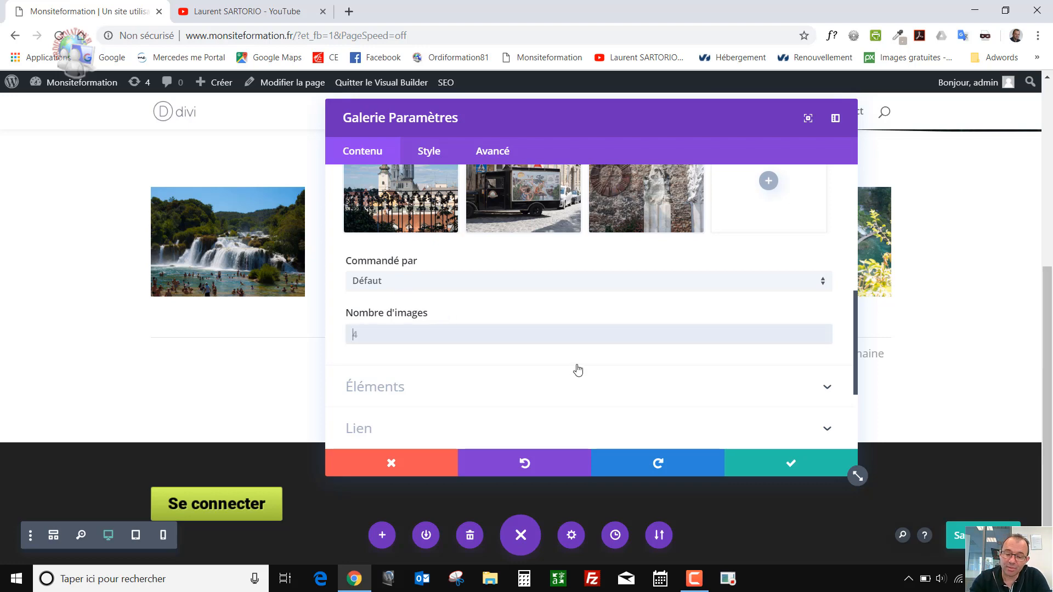
{"action": "type", "text": "12"}
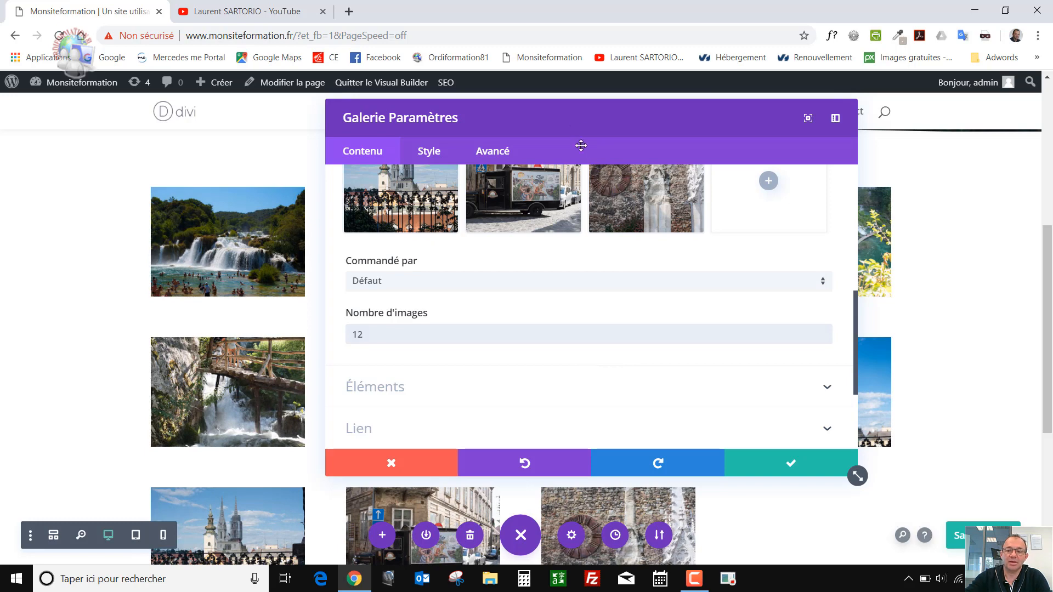
- Examine the photo grid on the page behind the gallery settings and the choices offered for the image order
{"action": "left_click_drag", "start_coordinate": [581, 146], "coordinate": [573, 337]}
{"action": "scroll", "coordinate": [232, 280], "scroll_direction": "down", "scroll_amount": 1}
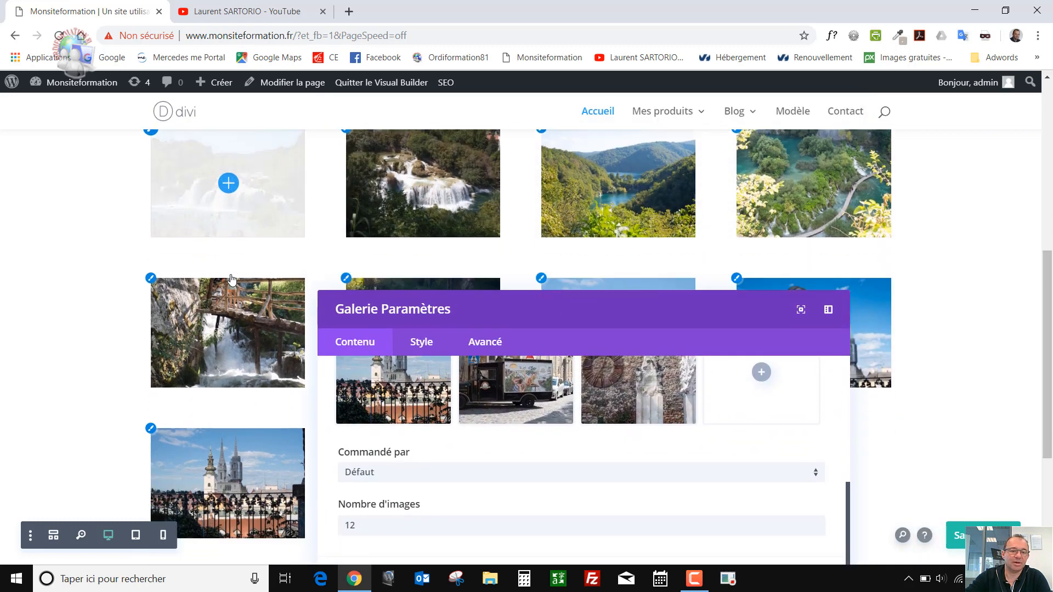
{"action": "left_click_drag", "start_coordinate": [530, 310], "coordinate": [591, 466]}
{"action": "left_click_drag", "start_coordinate": [674, 453], "coordinate": [528, 104]}
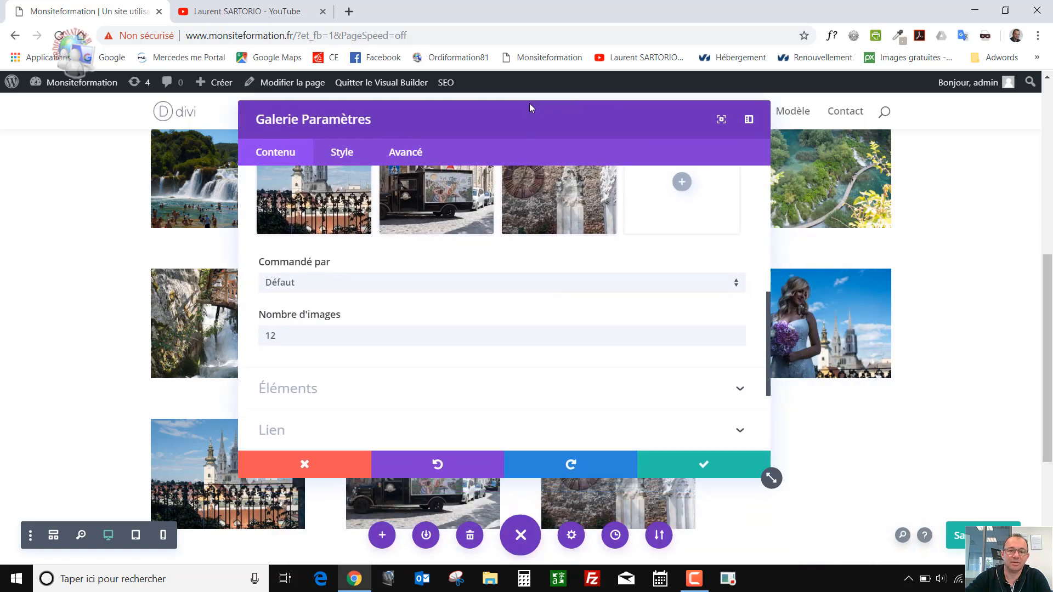
{"action": "left_click", "coordinate": [321, 275]}
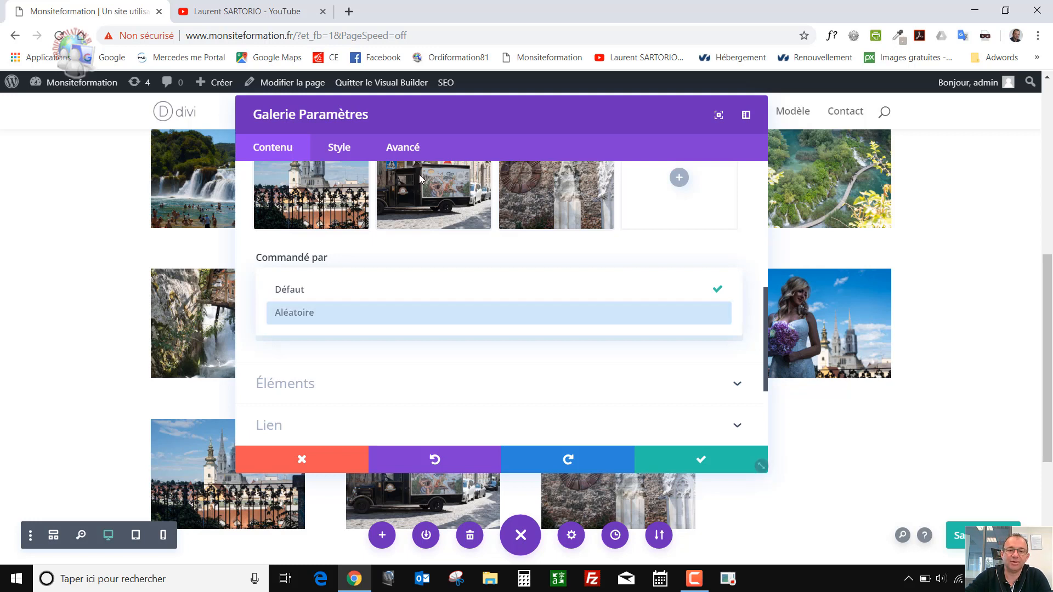
{"action": "left_click", "coordinate": [676, 259]}
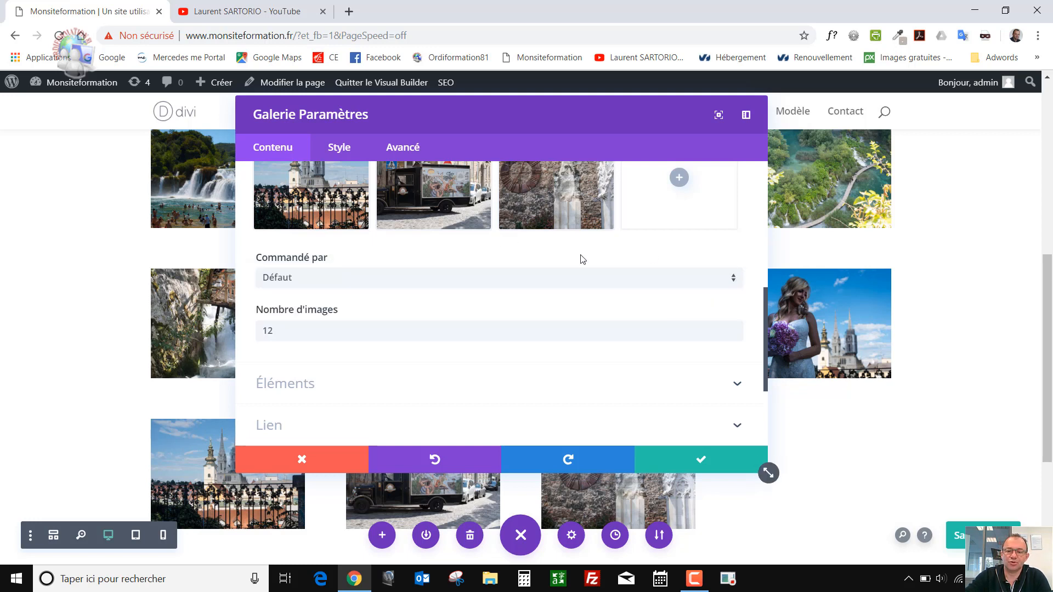
- Reorder the gallery images: place the wooden bridge waterfall photo after the green lake photo and the love-locks photo last
{"action": "scroll", "coordinate": [318, 255], "scroll_direction": "up", "scroll_amount": 4}
{"action": "left_click_drag", "start_coordinate": [318, 255], "coordinate": [433, 272]}
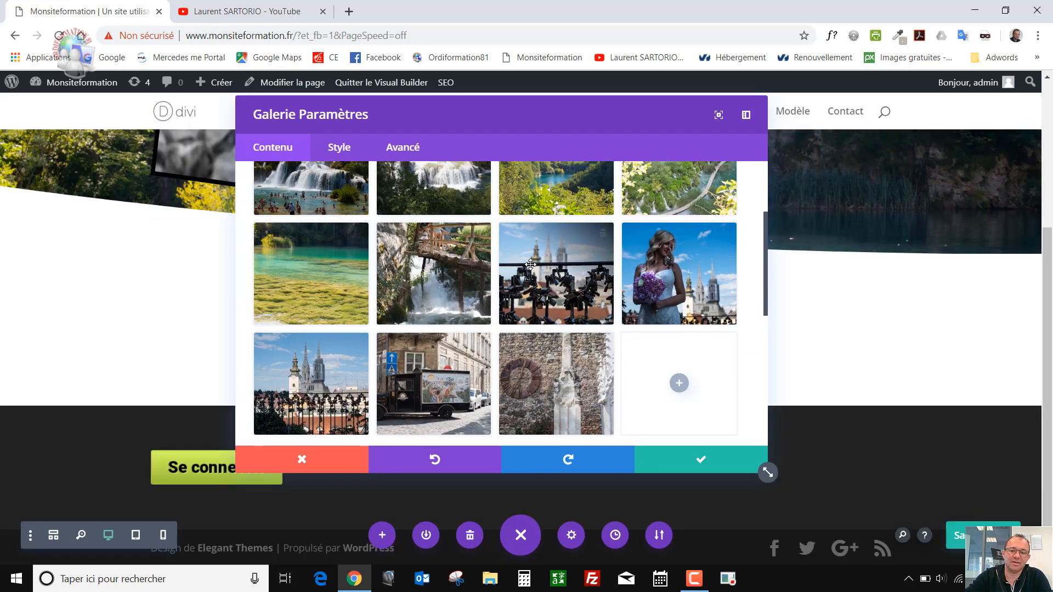
{"action": "left_click_drag", "start_coordinate": [552, 258], "coordinate": [545, 348]}
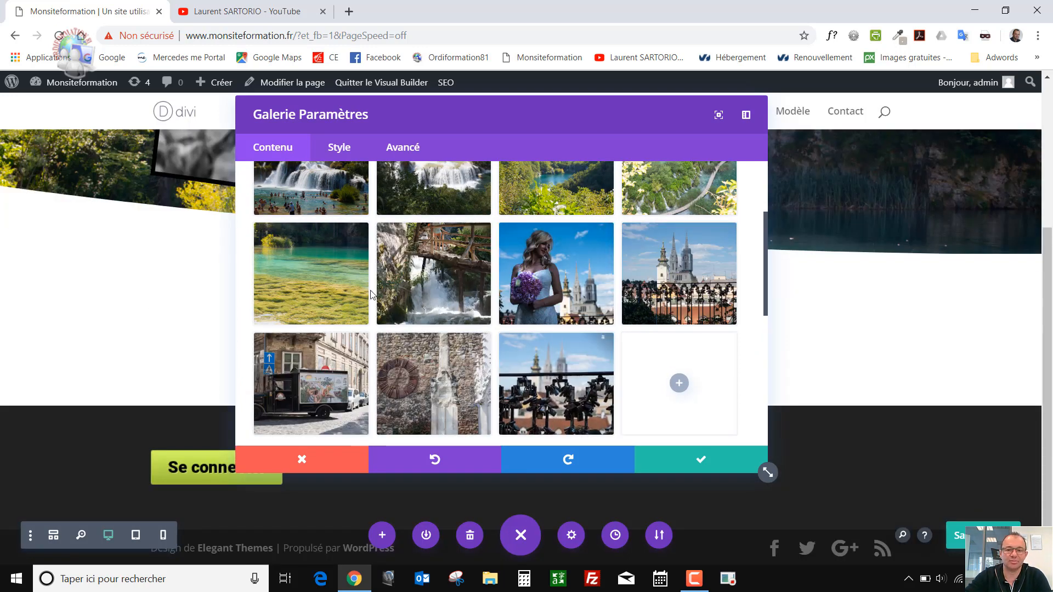
- Review the gallery's content settings for Éléments, Lien and Fond
{"action": "scroll", "coordinate": [398, 294], "scroll_direction": "down", "scroll_amount": 6}
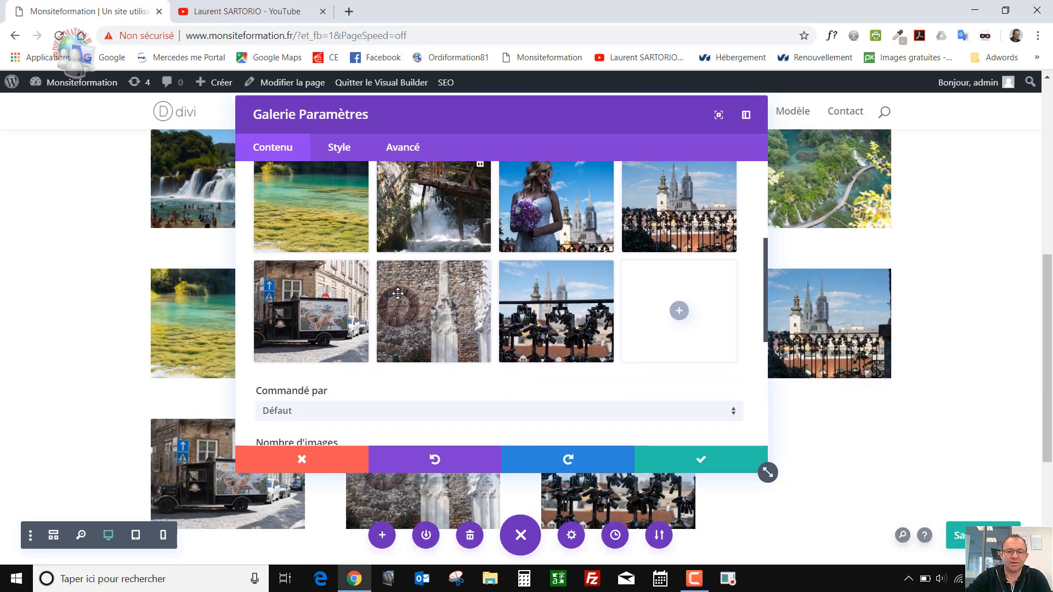
{"action": "left_click", "coordinate": [353, 258]}
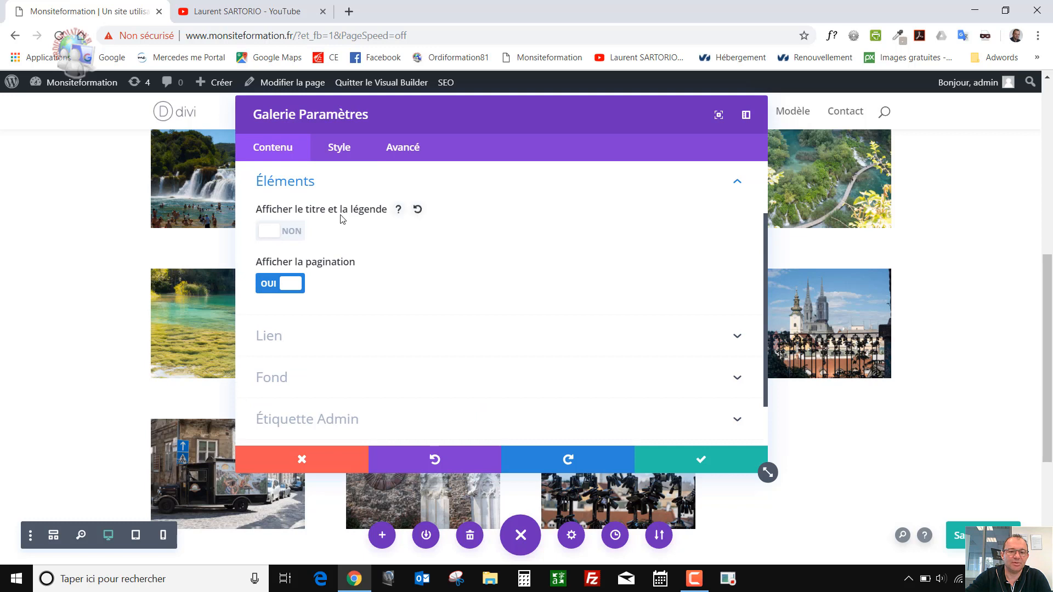
{"action": "scroll", "coordinate": [290, 269], "scroll_direction": "down", "scroll_amount": 1}
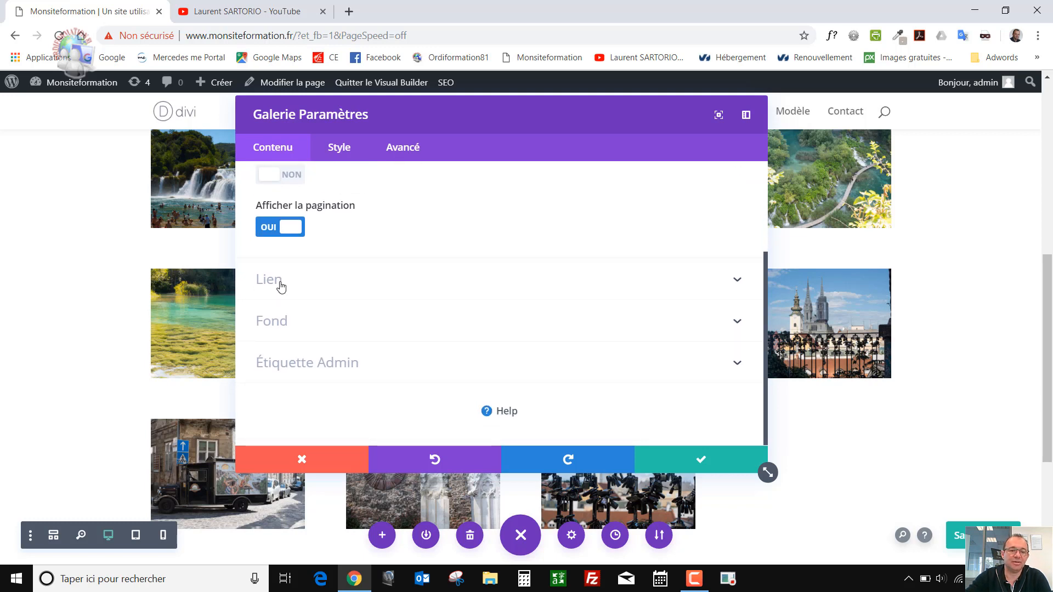
{"action": "left_click", "coordinate": [278, 283]}
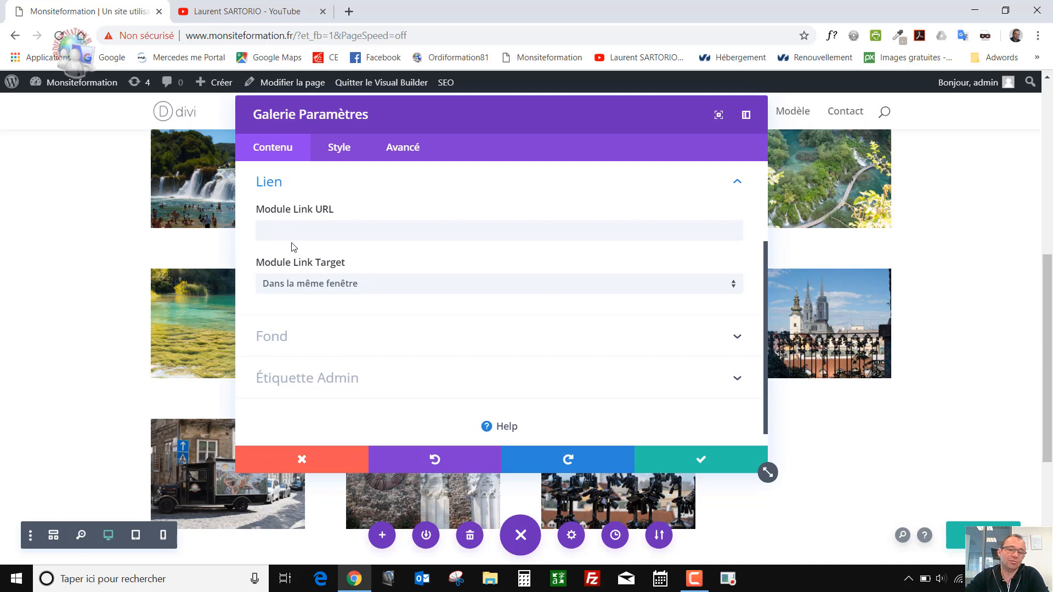
{"action": "left_click", "coordinate": [311, 353]}
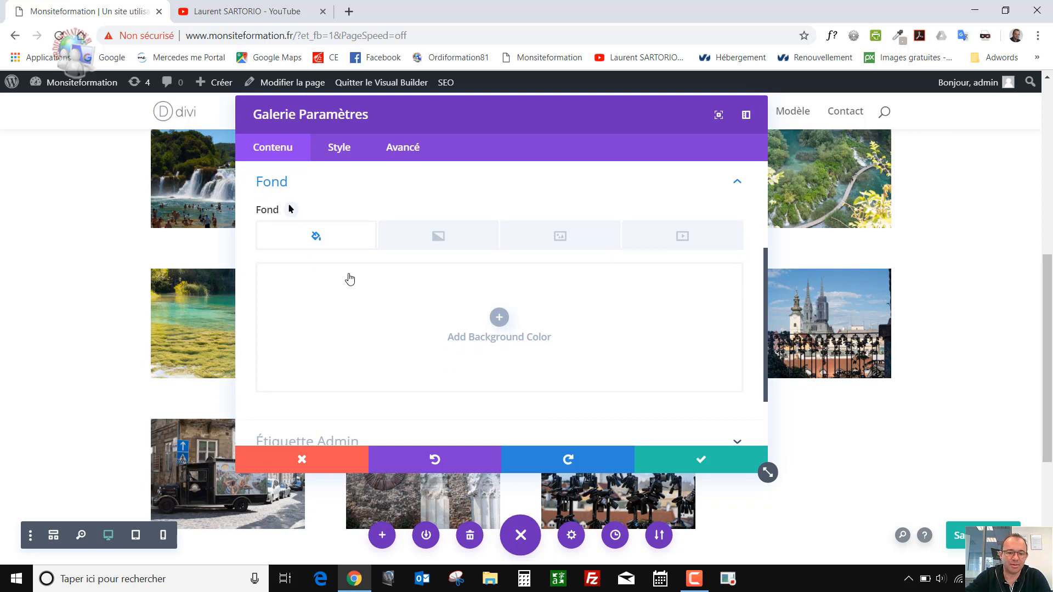
{"action": "scroll", "coordinate": [348, 280], "scroll_direction": "down", "scroll_amount": 2}
{"action": "scroll", "coordinate": [350, 289], "scroll_direction": "up", "scroll_amount": 5}
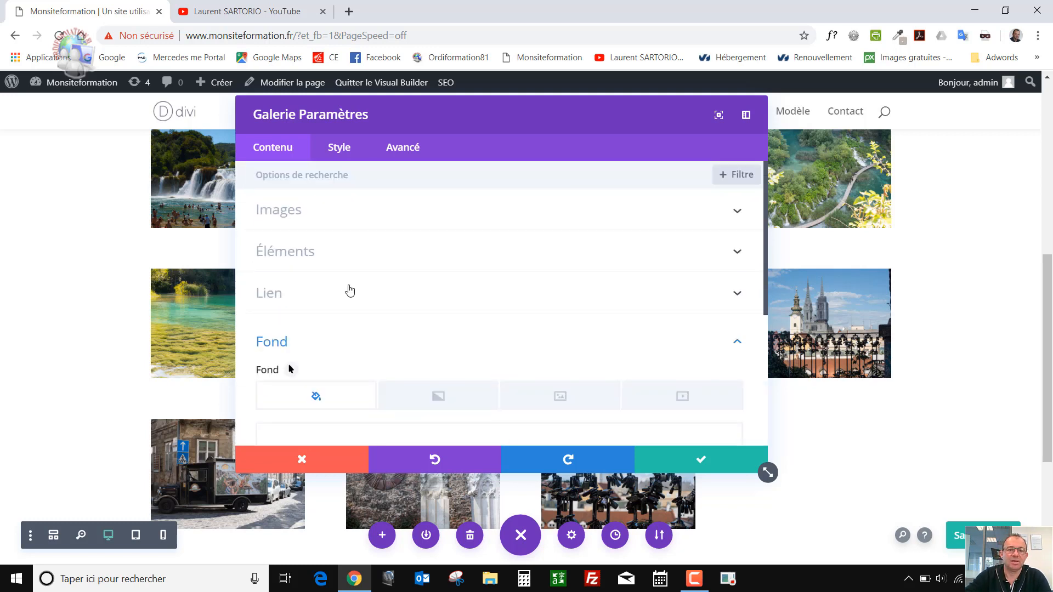
- Try the Diapo layout in the gallery's style settings and view the slideshow on the page
{"action": "left_click", "coordinate": [337, 152]}
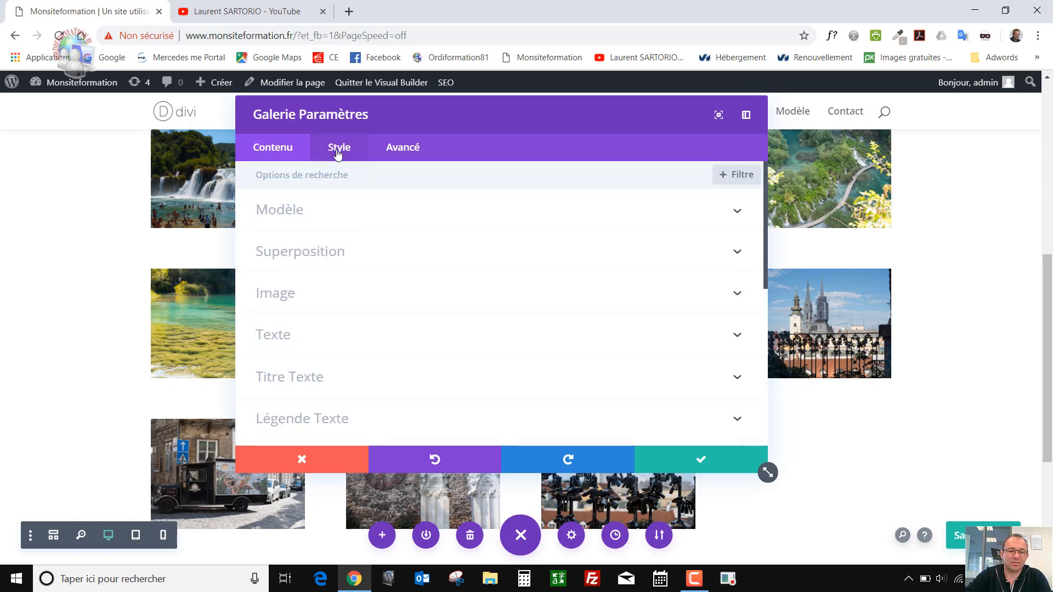
{"action": "left_click", "coordinate": [304, 213]}
{"action": "left_click_drag", "start_coordinate": [359, 115], "coordinate": [561, 111]}
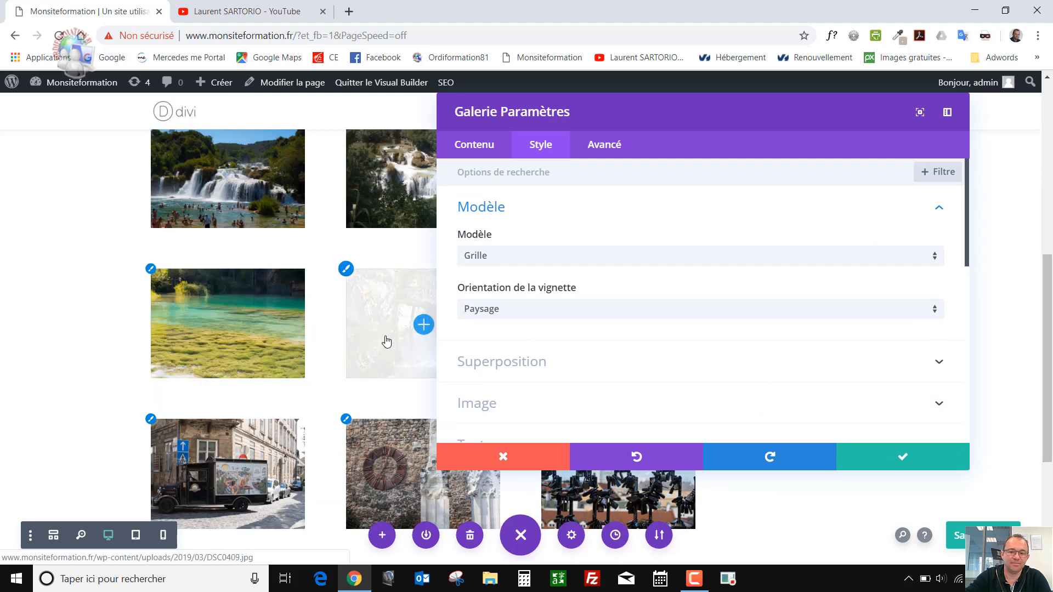
{"action": "left_click", "coordinate": [506, 256]}
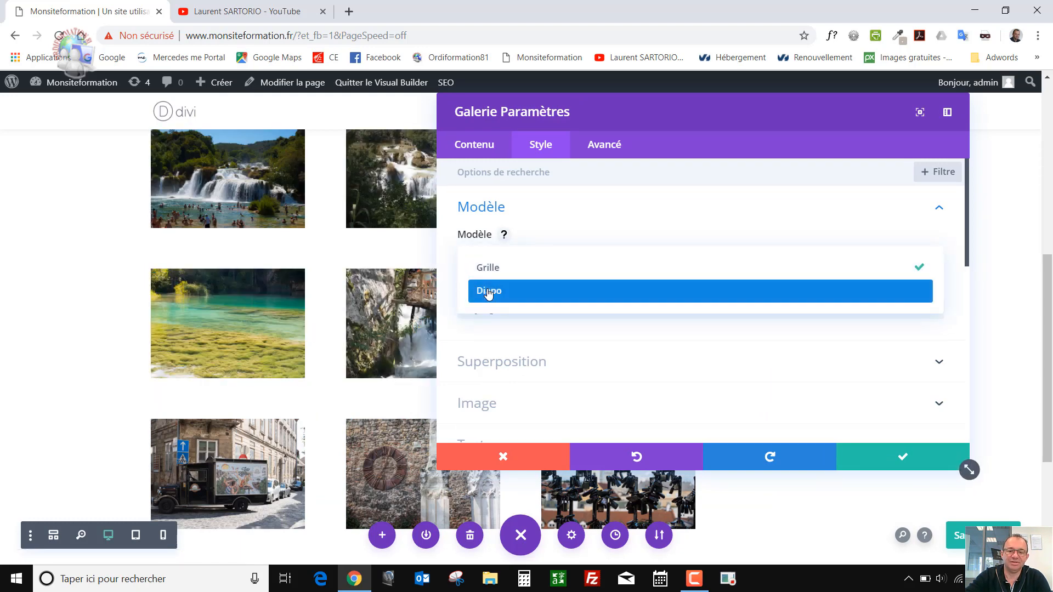
{"action": "left_click", "coordinate": [489, 292]}
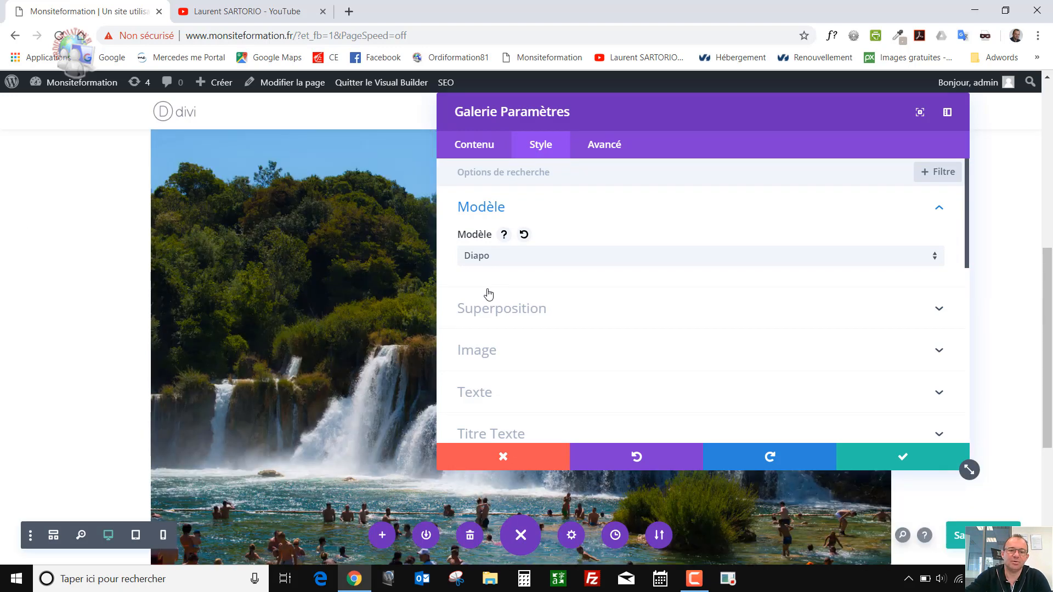
{"action": "left_click_drag", "start_coordinate": [614, 112], "coordinate": [741, 396]}
{"action": "scroll", "coordinate": [381, 269], "scroll_direction": "down", "scroll_amount": 3}
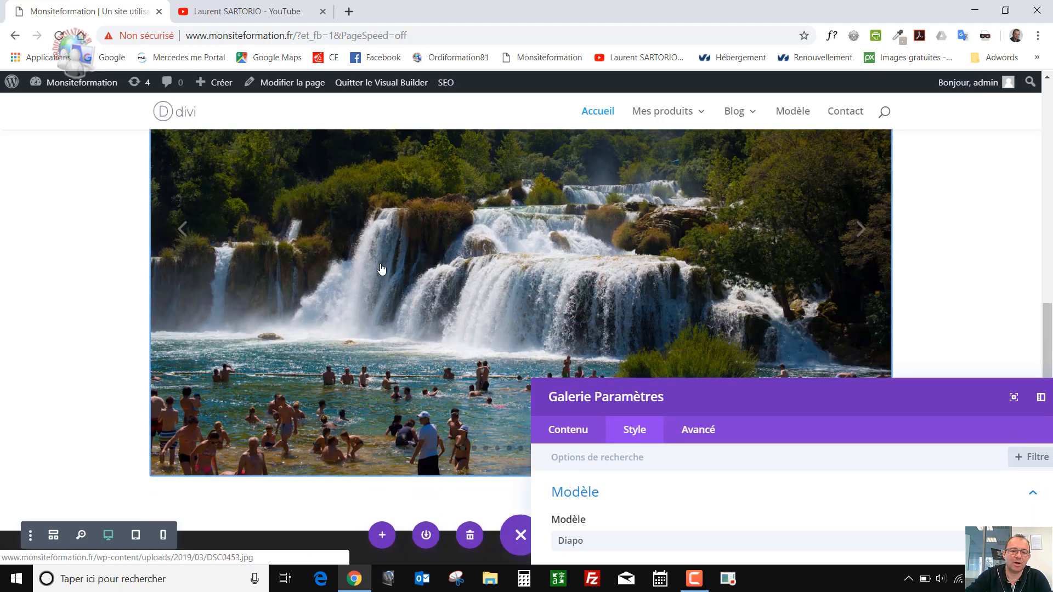
{"action": "scroll", "coordinate": [381, 268], "scroll_direction": "up", "scroll_amount": 3}
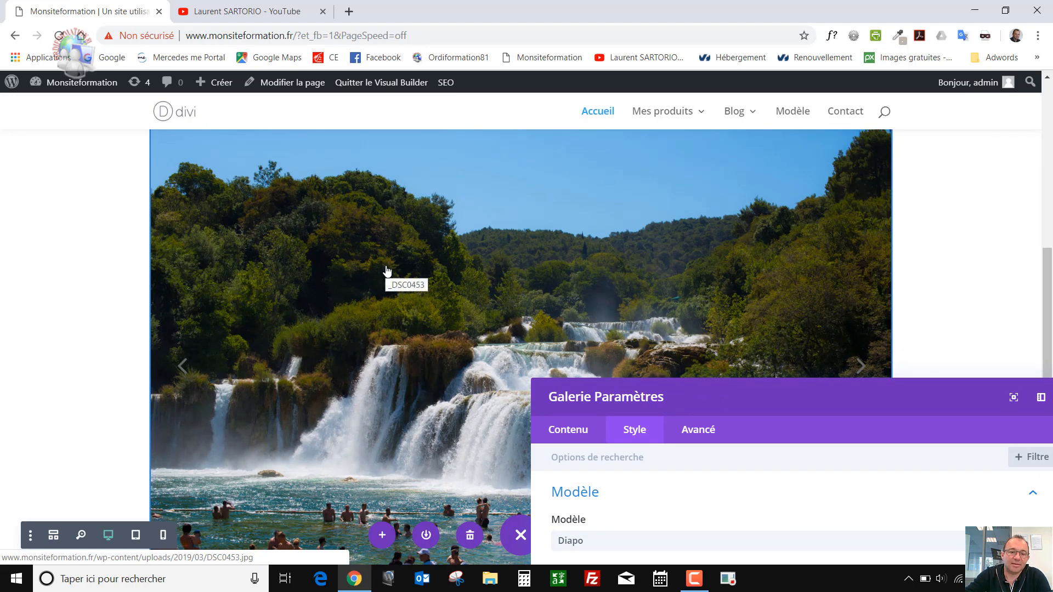
- Set the gallery layout back to Grille and check the thumbnail orientation choices, keeping Paysage
{"action": "left_click_drag", "start_coordinate": [713, 388], "coordinate": [507, 130]}
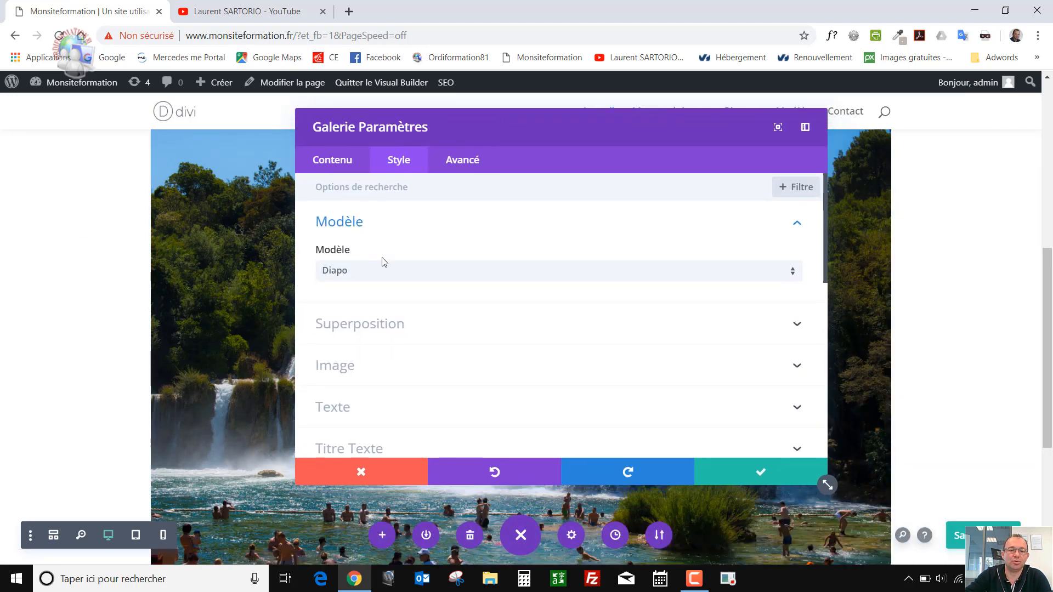
{"action": "left_click", "coordinate": [355, 274]}
{"action": "left_click", "coordinate": [359, 283]}
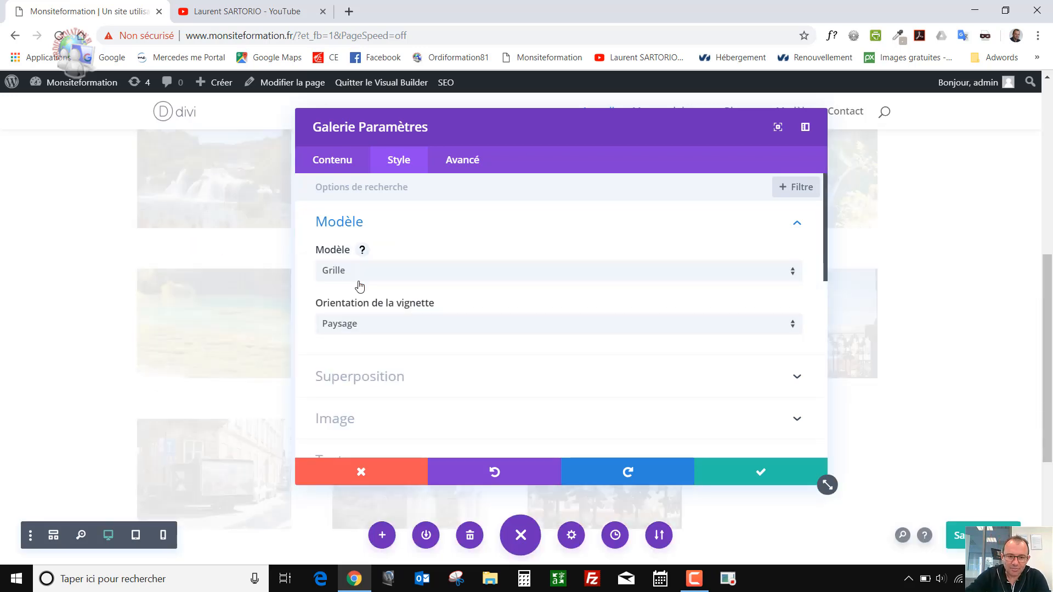
{"action": "left_click", "coordinate": [354, 329]}
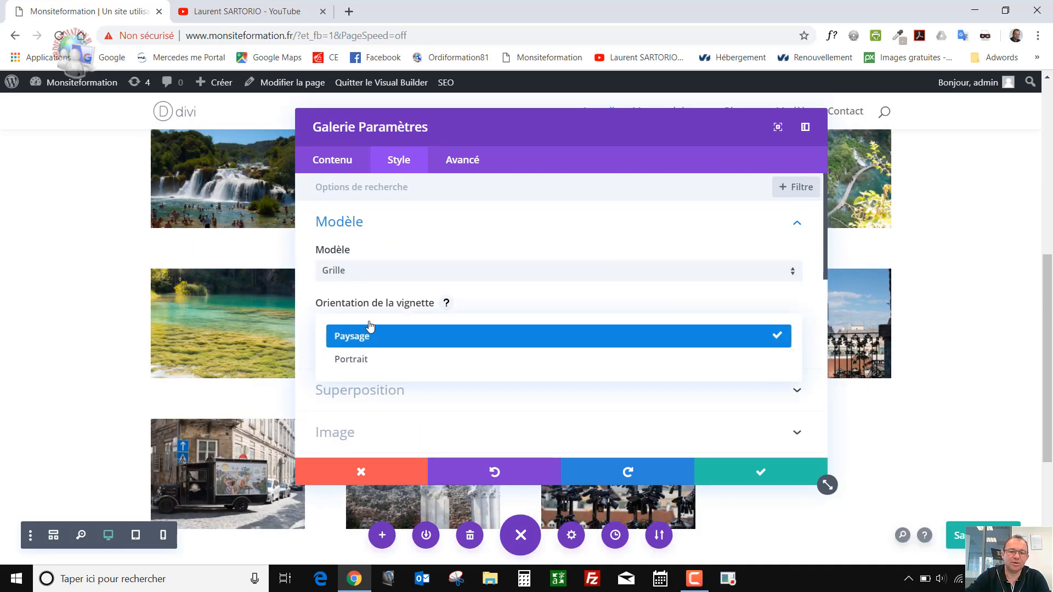
{"action": "left_click", "coordinate": [494, 299]}
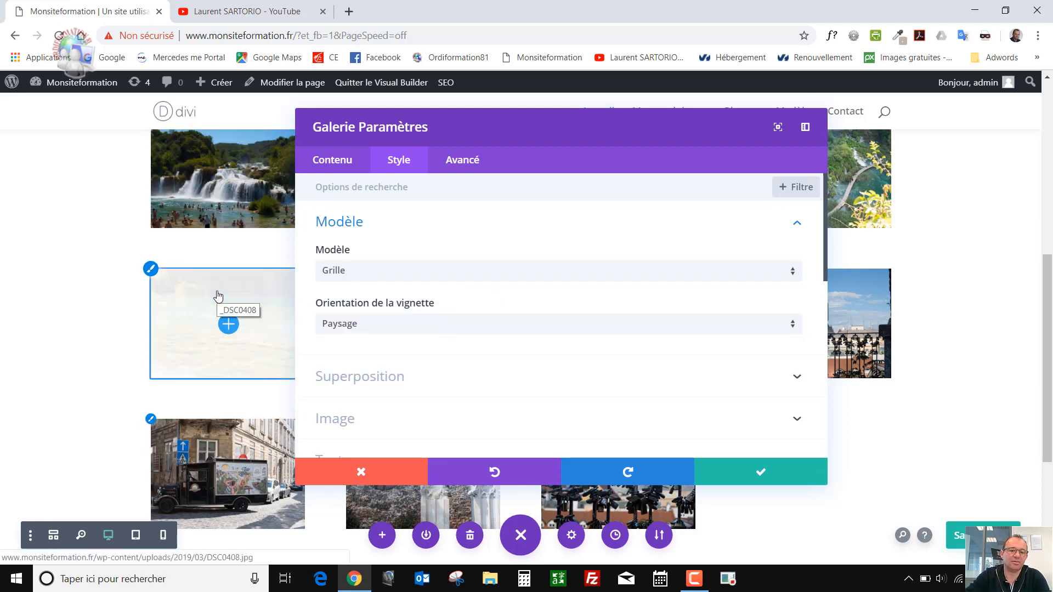
{"action": "scroll", "coordinate": [224, 301], "scroll_direction": "down", "scroll_amount": 2}
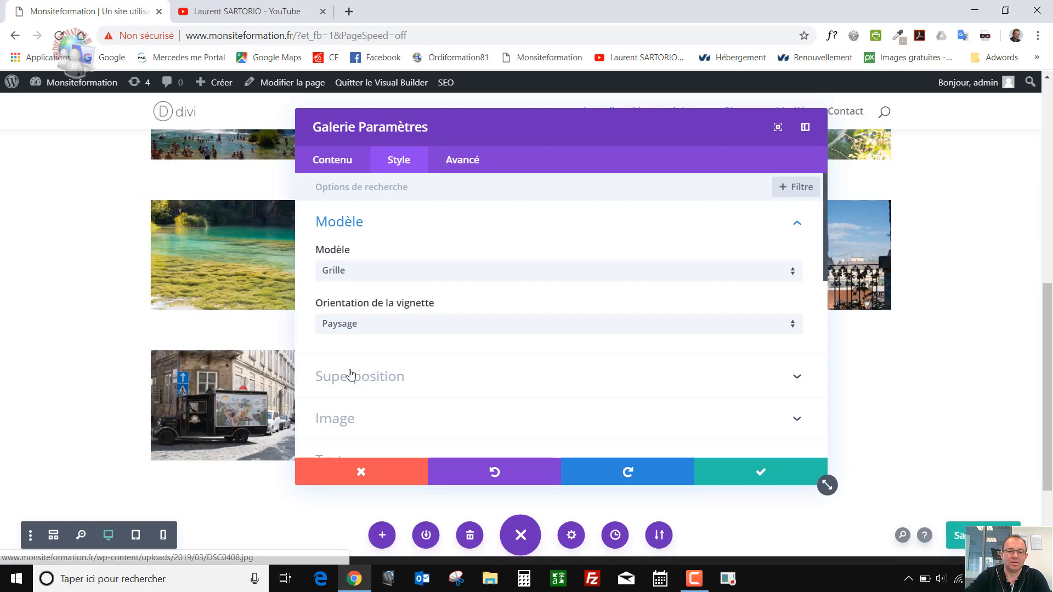
- Set the gallery's hover overlay colour to orange in the Superposition style settings and preview it on a photo
{"action": "left_click", "coordinate": [351, 376]}
{"action": "scroll", "coordinate": [451, 198], "scroll_direction": "down", "scroll_amount": 1}
{"action": "scroll", "coordinate": [451, 199], "scroll_direction": "up", "scroll_amount": 1}
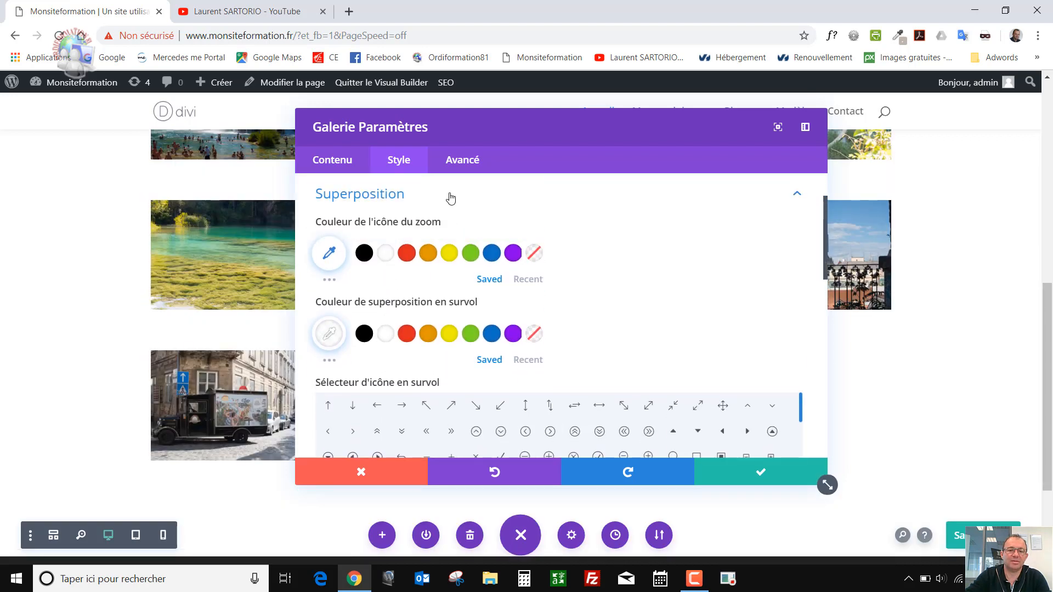
{"action": "left_click_drag", "start_coordinate": [509, 129], "coordinate": [683, 132]}
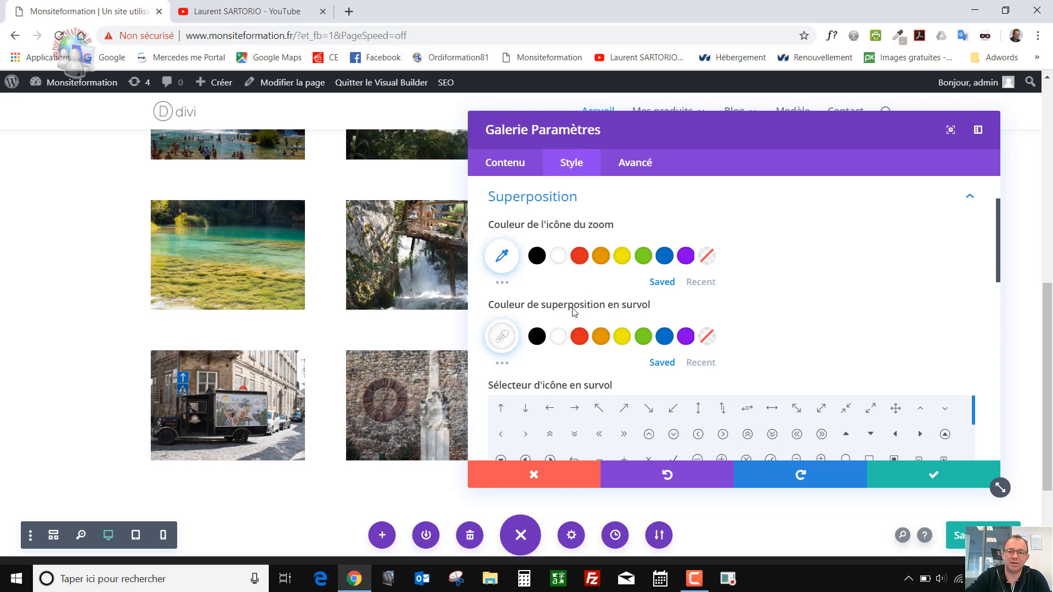
{"action": "scroll", "coordinate": [575, 311], "scroll_direction": "down", "scroll_amount": 1}
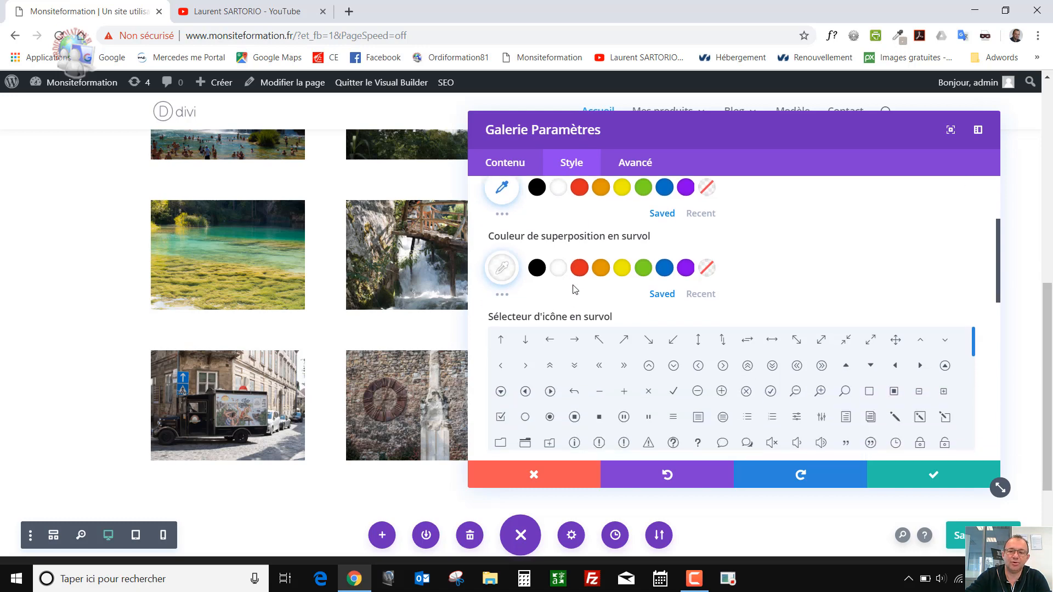
{"action": "left_click", "coordinate": [601, 268]}
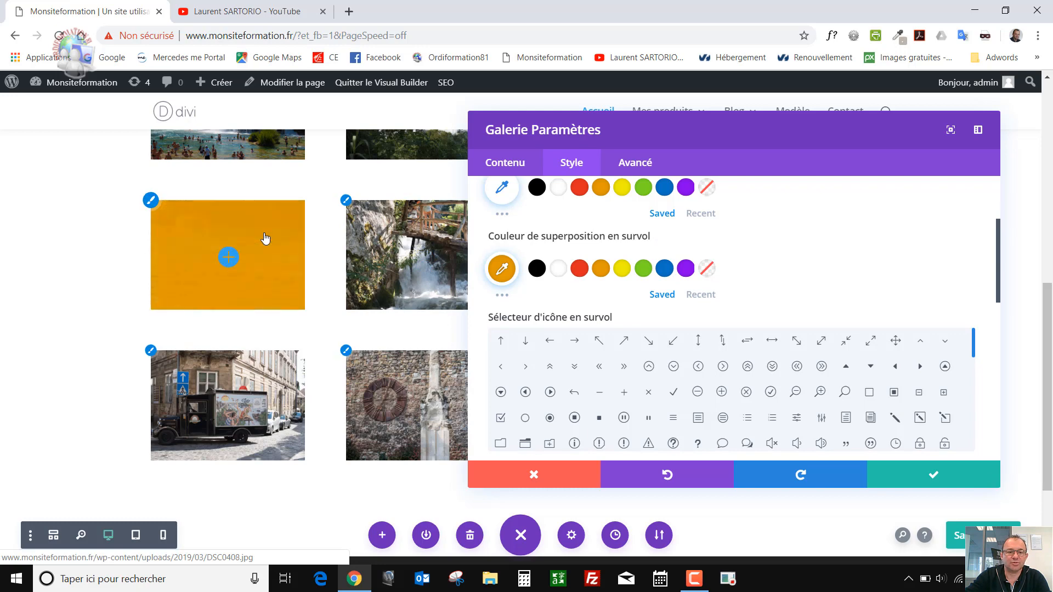
- Set the zoom icon colour to red and choose the circled double up-chevron as the hover icon
{"action": "scroll", "coordinate": [585, 305], "scroll_direction": "up", "scroll_amount": 2}
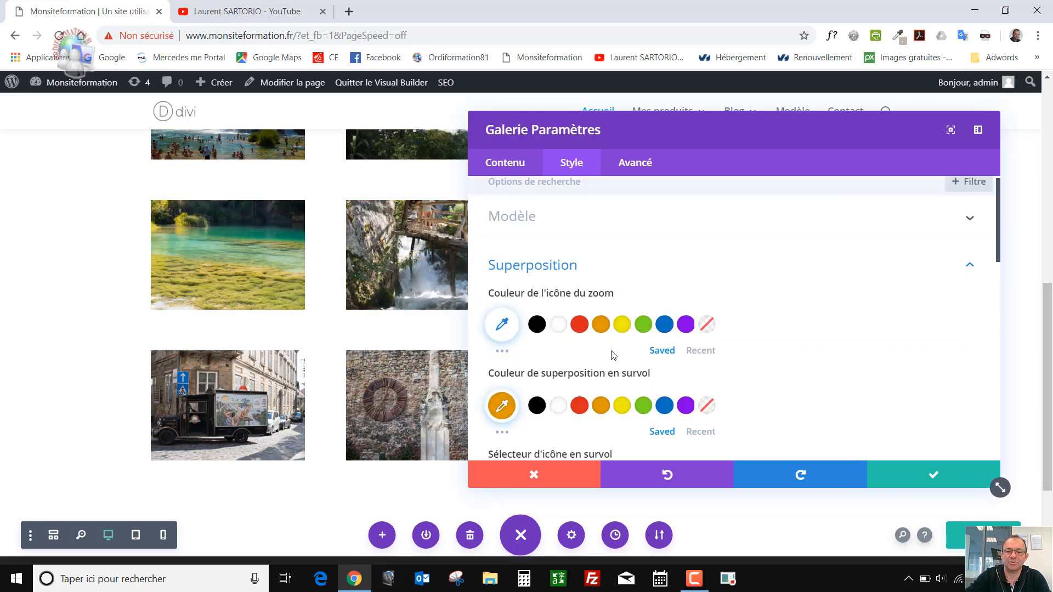
{"action": "left_click", "coordinate": [580, 326]}
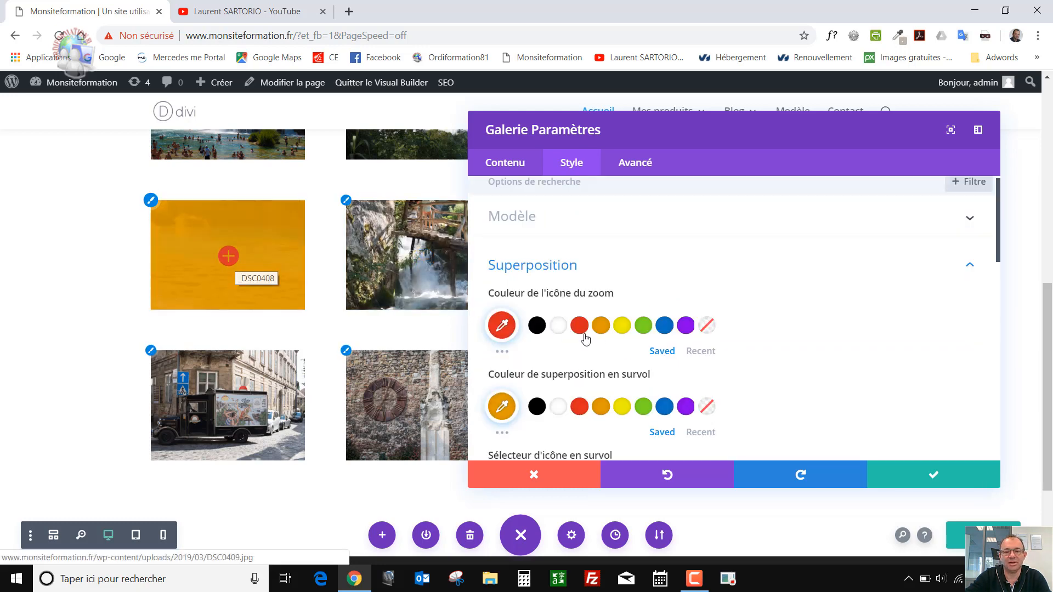
{"action": "scroll", "coordinate": [587, 338], "scroll_direction": "down", "scroll_amount": 4}
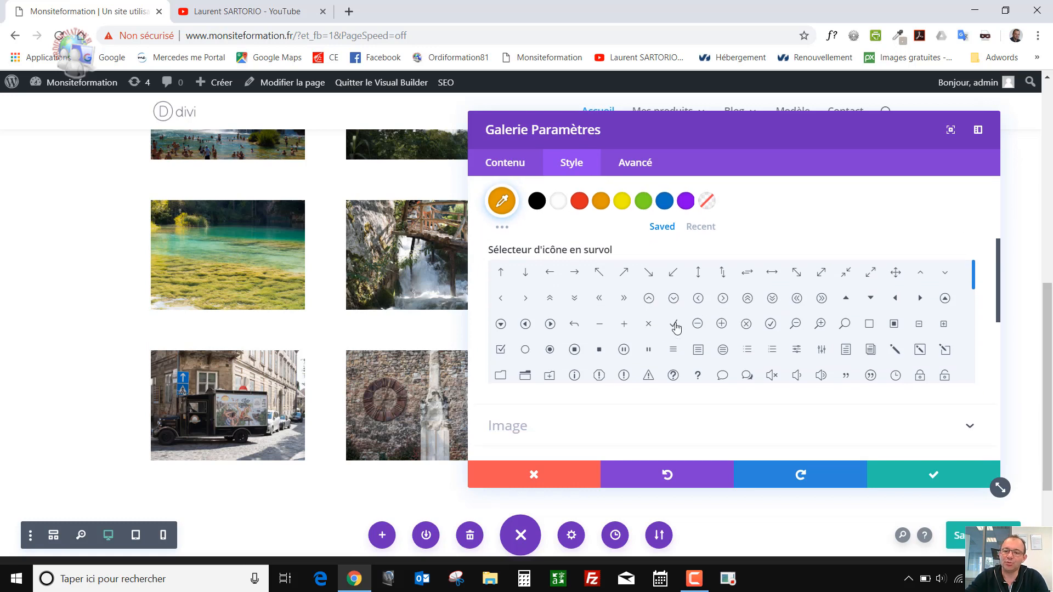
{"action": "left_click", "coordinate": [746, 300]}
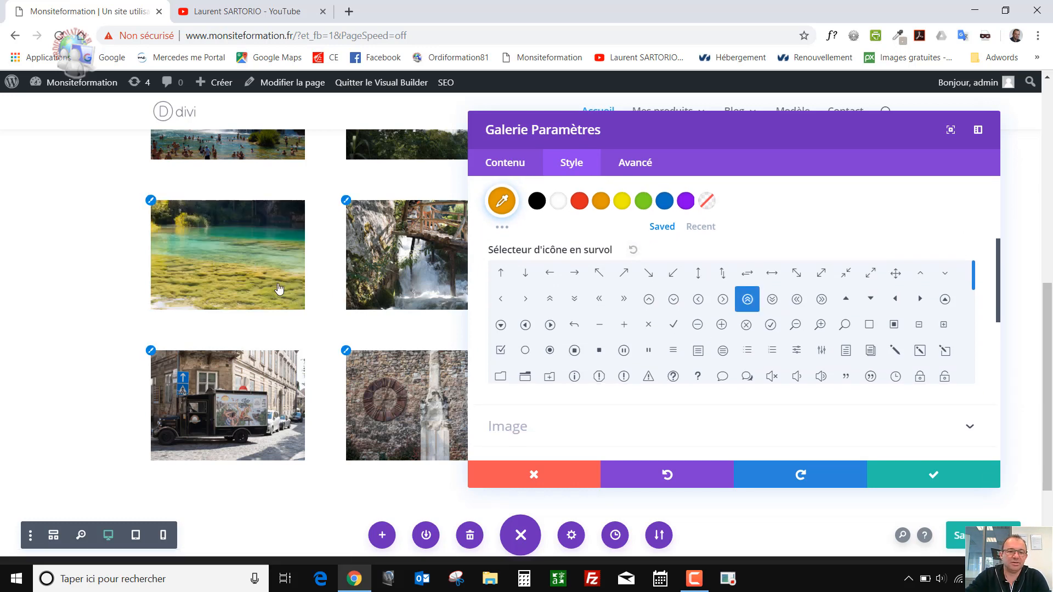
- Round all four corners of the gallery images to 10px in the Image style settings
{"action": "scroll", "coordinate": [609, 325], "scroll_direction": "down", "scroll_amount": 10}
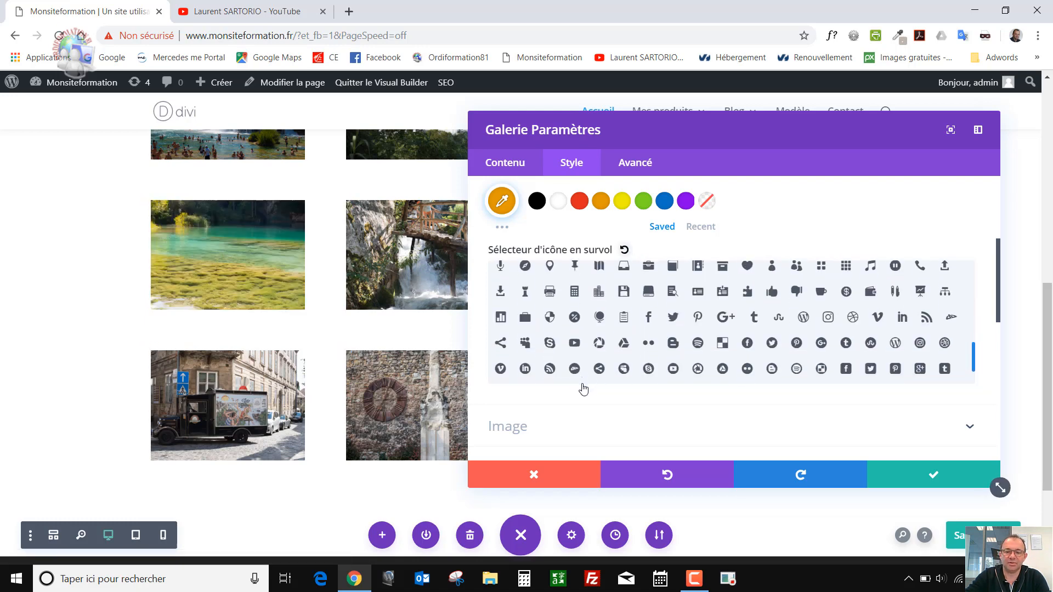
{"action": "left_click", "coordinate": [549, 352]}
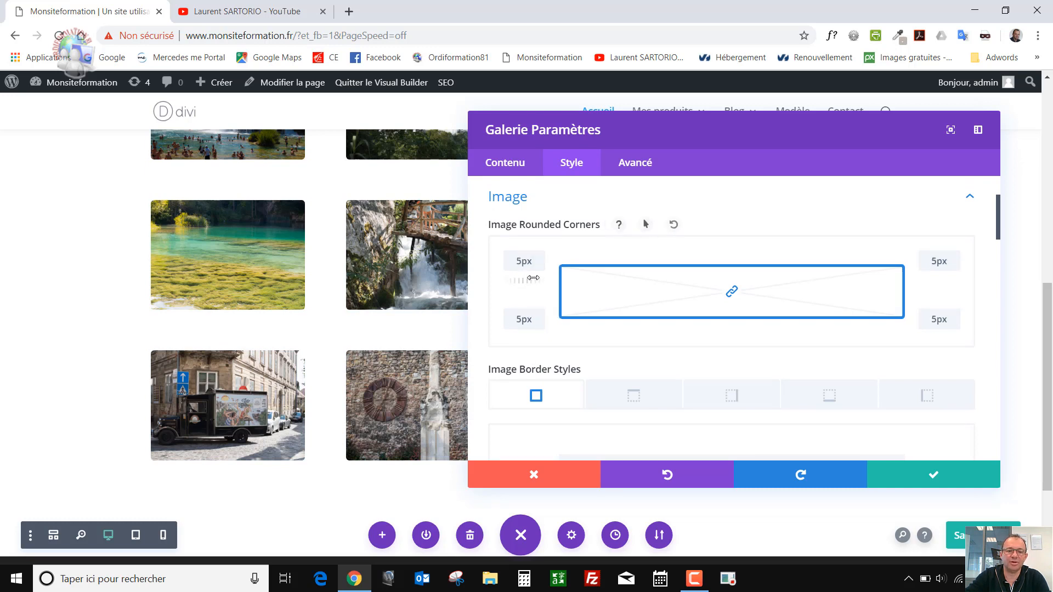
{"action": "mouse_move", "coordinate": [518, 281]}
{"action": "left_mouse_down"}
{"action": "mouse_move", "coordinate": [548, 280]}
{"action": "mouse_move", "coordinate": [534, 282]}
{"action": "left_mouse_up"}
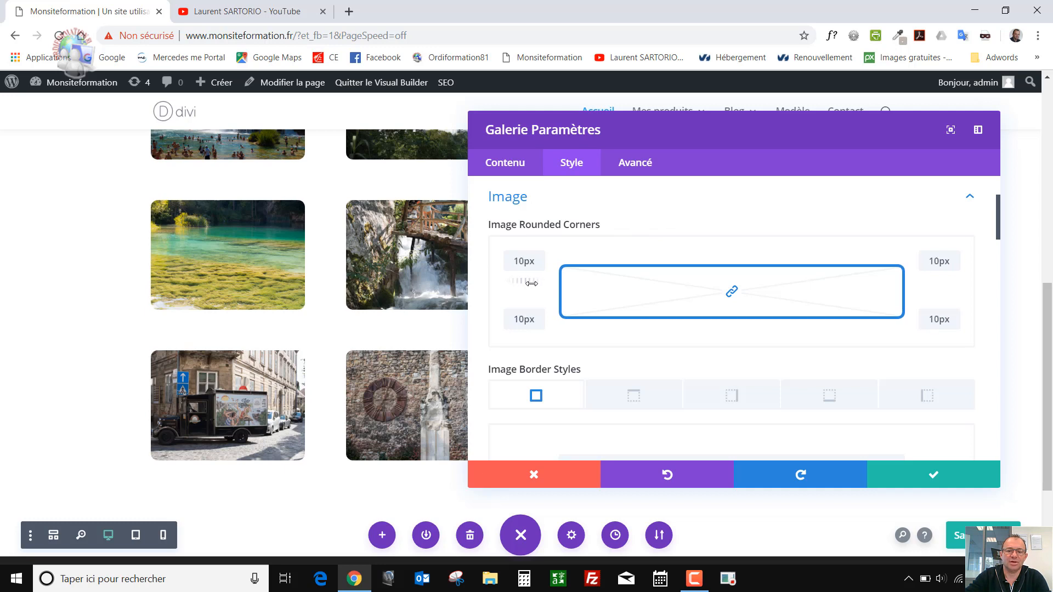
{"action": "scroll", "coordinate": [531, 284], "scroll_direction": "down", "scroll_amount": 3}
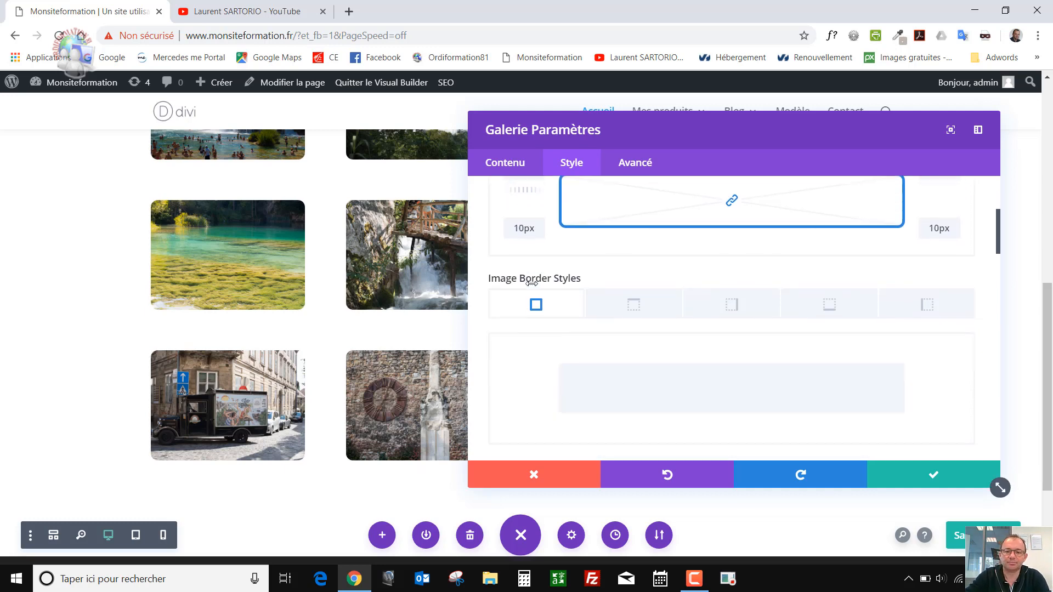
- Give the gallery images an orange border 3px wide on all sides
{"action": "scroll", "coordinate": [621, 350], "scroll_direction": "down", "scroll_amount": 2}
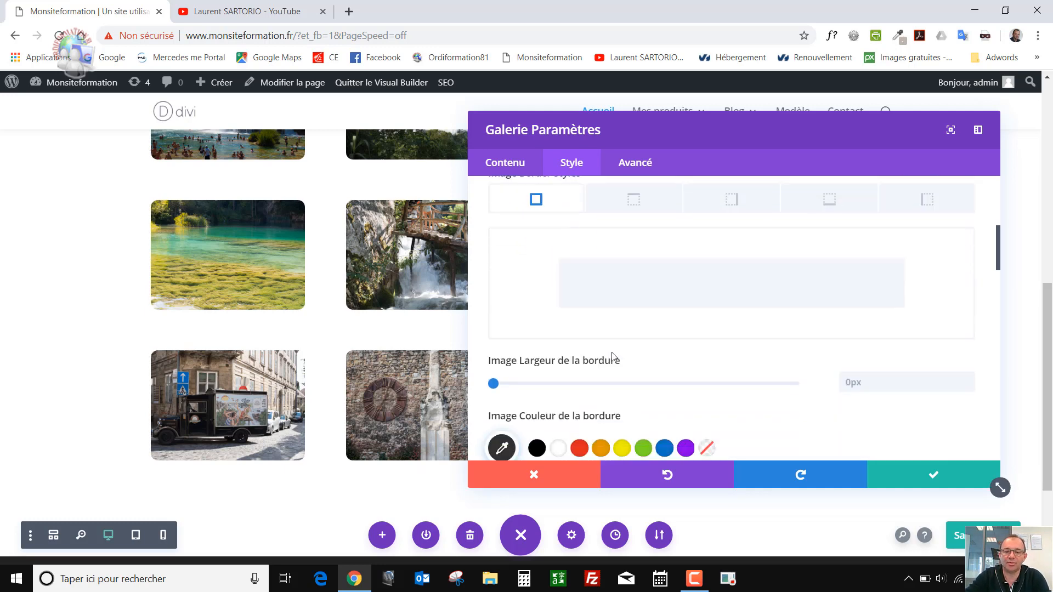
{"action": "left_click_drag", "start_coordinate": [493, 374], "coordinate": [500, 374]}
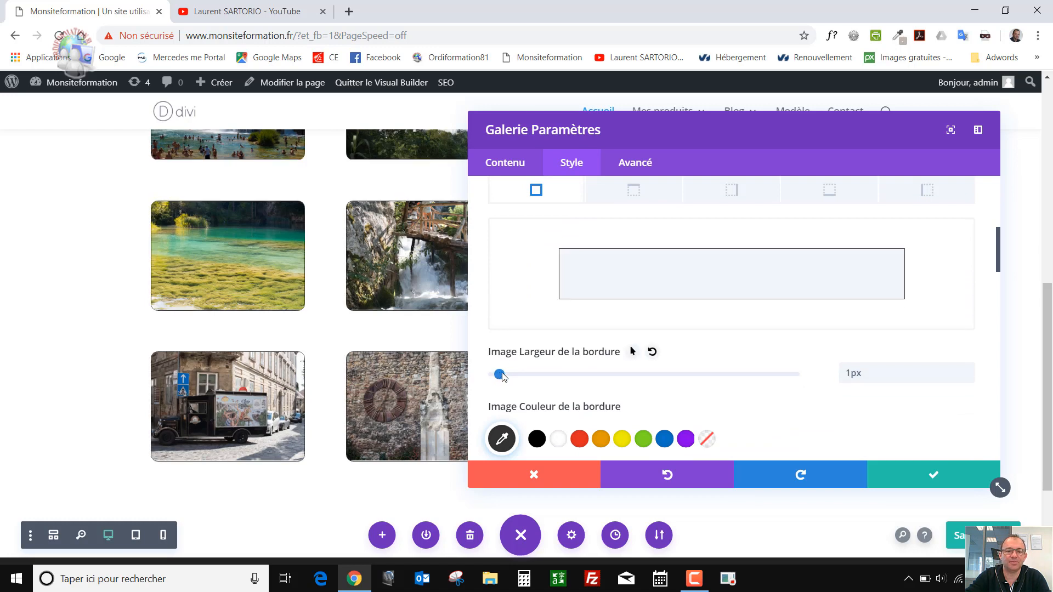
{"action": "left_click", "coordinate": [599, 439]}
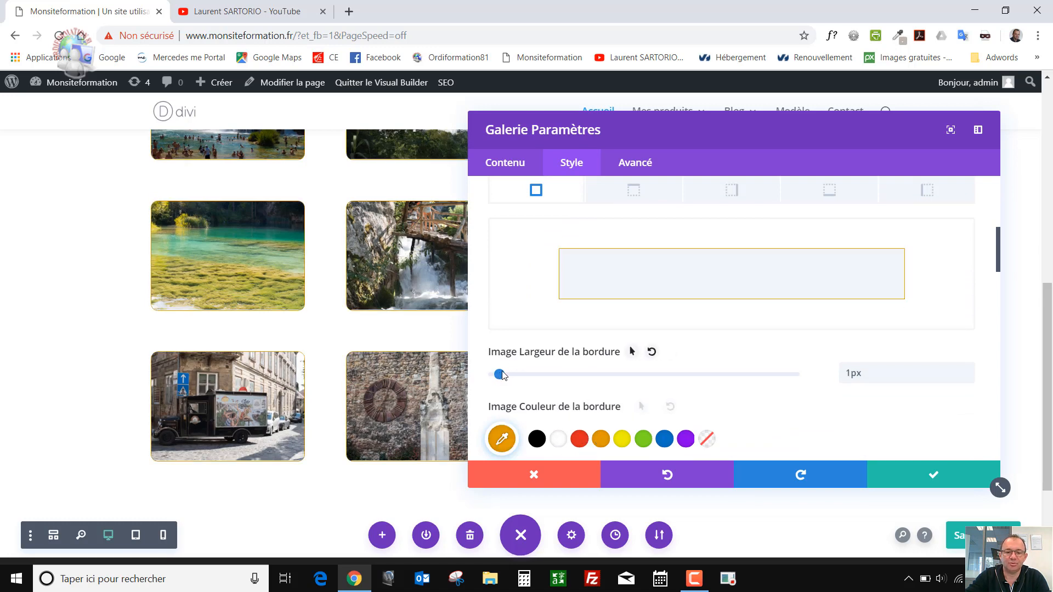
{"action": "left_click_drag", "start_coordinate": [504, 375], "coordinate": [512, 376]}
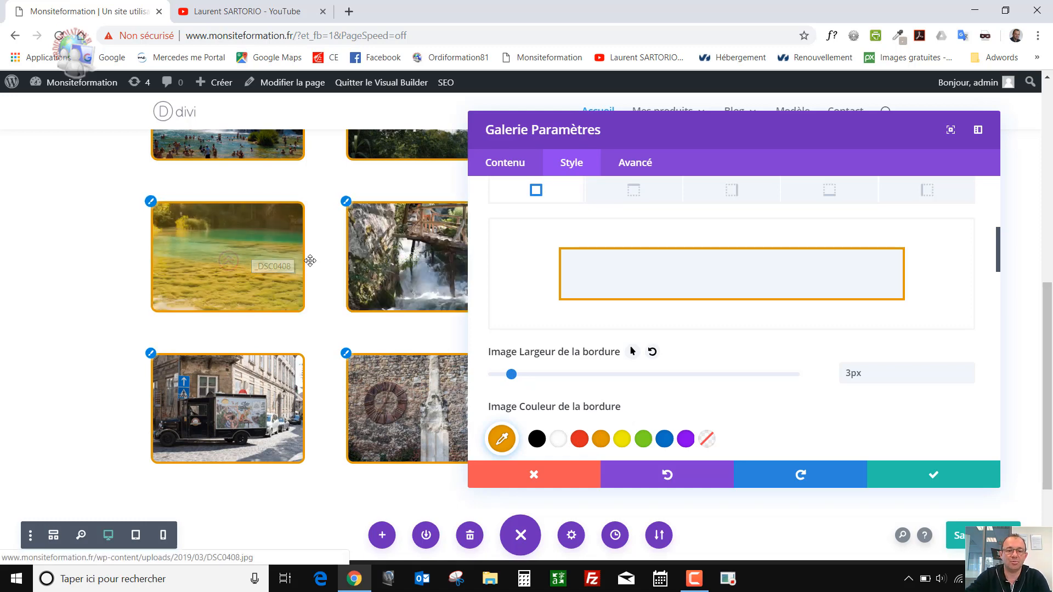
- Apply the soft box shadow offset to the lower right to the gallery images and move the settings window to reveal the photos
{"action": "scroll", "coordinate": [609, 371], "scroll_direction": "down", "scroll_amount": 6}
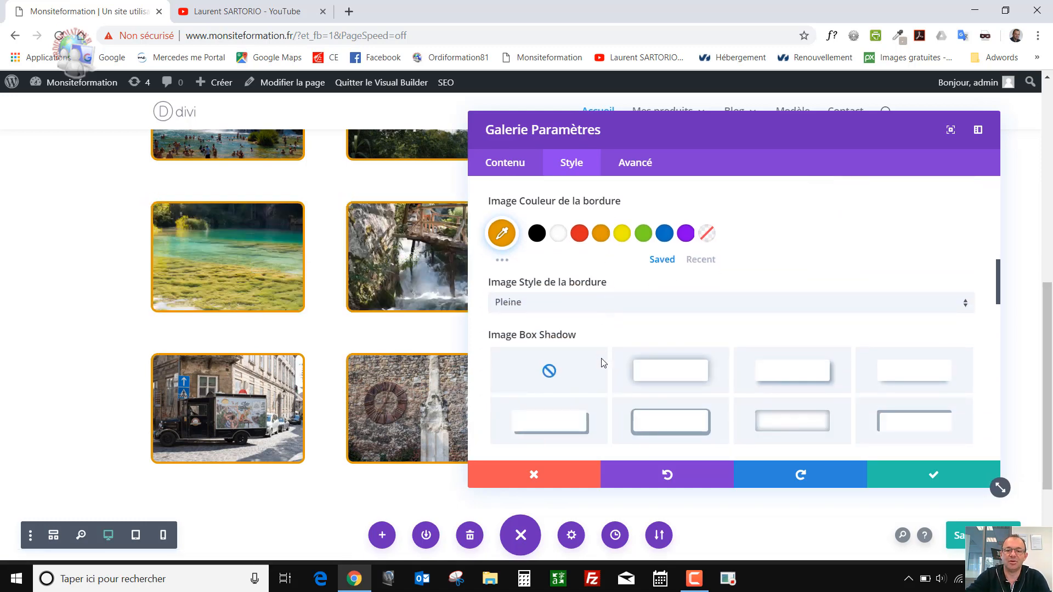
{"action": "scroll", "coordinate": [602, 363], "scroll_direction": "up", "scroll_amount": 1}
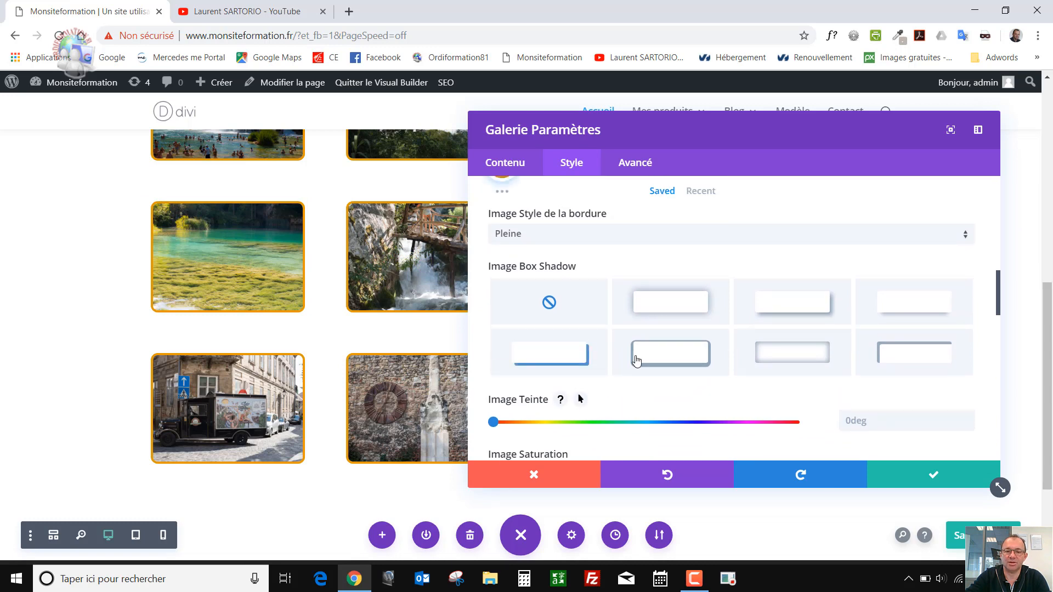
{"action": "left_click", "coordinate": [767, 317]}
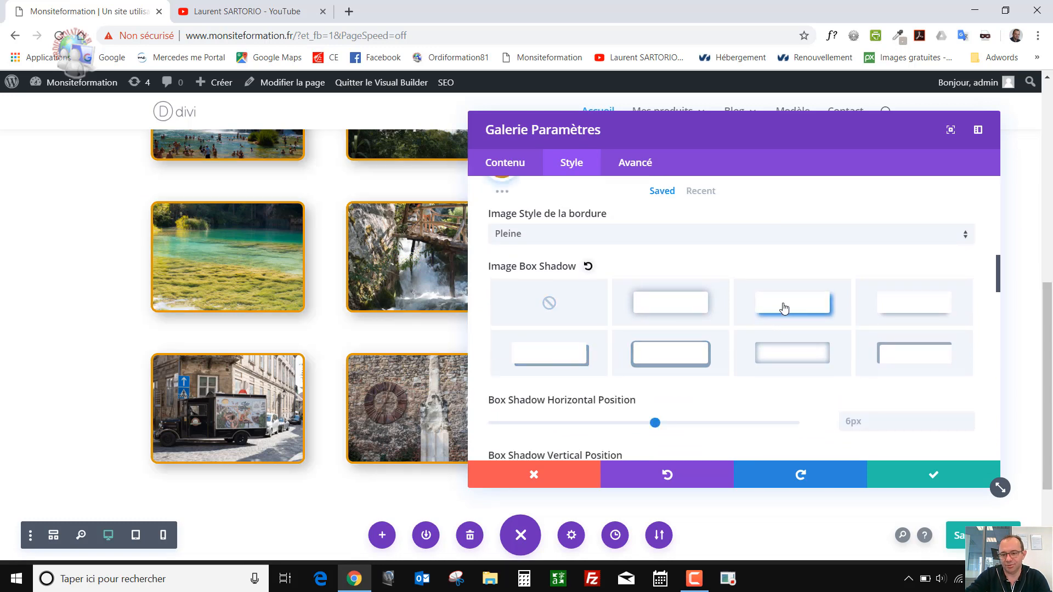
{"action": "left_click_drag", "start_coordinate": [704, 144], "coordinate": [582, 126]}
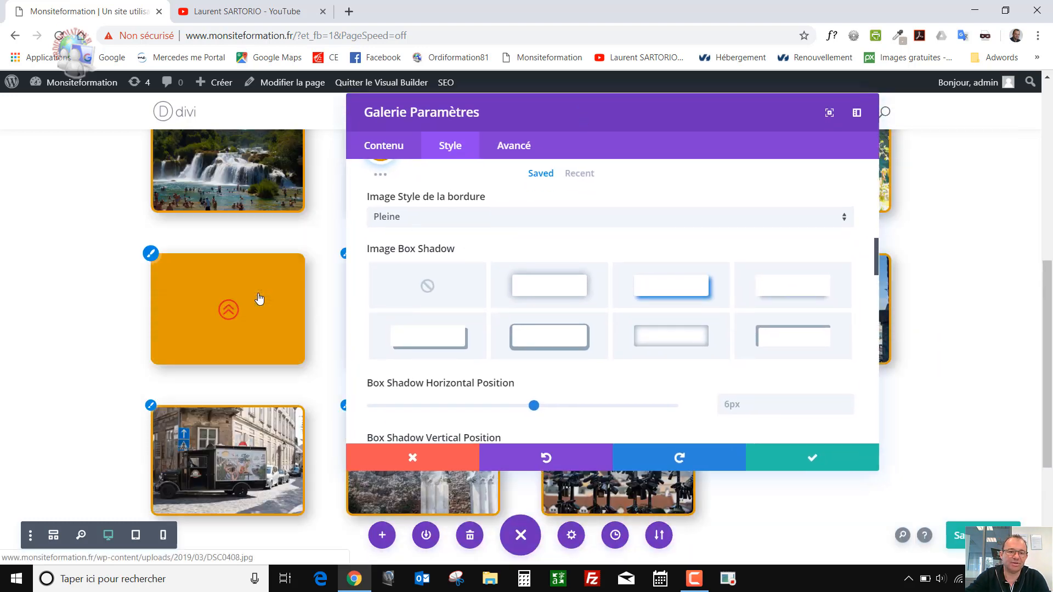
- Examine the image box shadow's position, blur, spread and colour options against the gallery photos
{"action": "scroll", "coordinate": [282, 294], "scroll_direction": "down", "scroll_amount": 1}
{"action": "scroll", "coordinate": [513, 295], "scroll_direction": "down", "scroll_amount": 2}
{"action": "scroll", "coordinate": [513, 295], "scroll_direction": "down", "scroll_amount": 5}
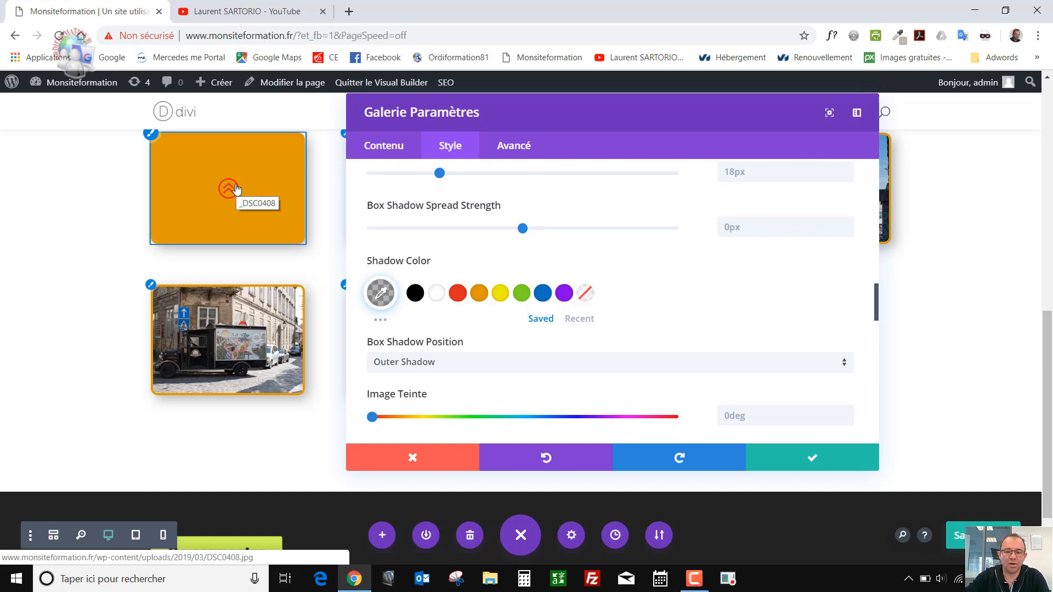
{"action": "scroll", "coordinate": [427, 320], "scroll_direction": "down", "scroll_amount": 3}
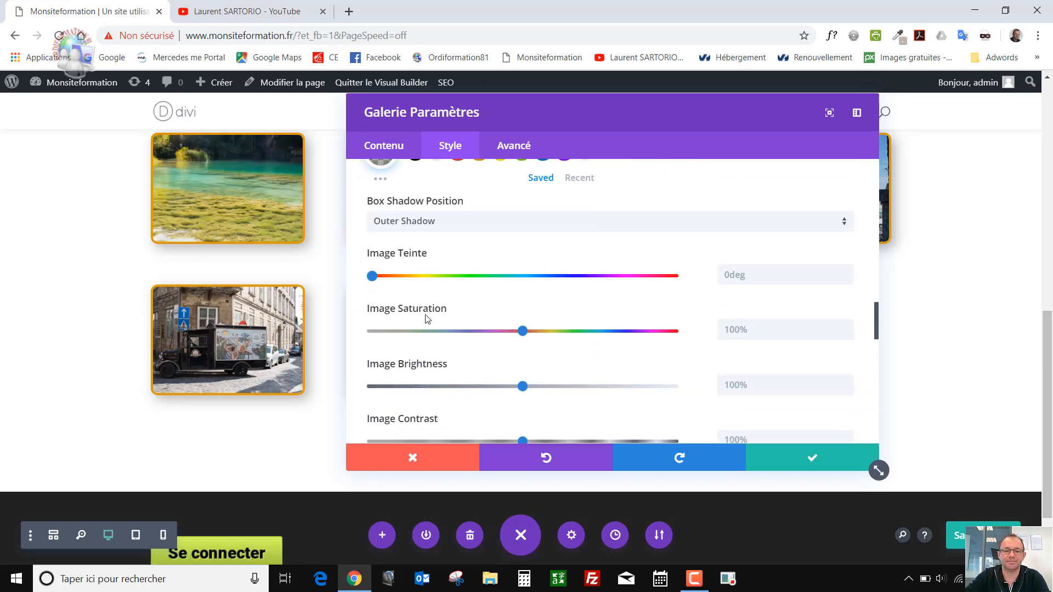
{"action": "scroll", "coordinate": [427, 320], "scroll_direction": "up", "scroll_amount": 4}
{"action": "scroll", "coordinate": [427, 320], "scroll_direction": "up", "scroll_amount": 3}
{"action": "scroll", "coordinate": [427, 320], "scroll_direction": "down", "scroll_amount": 3}
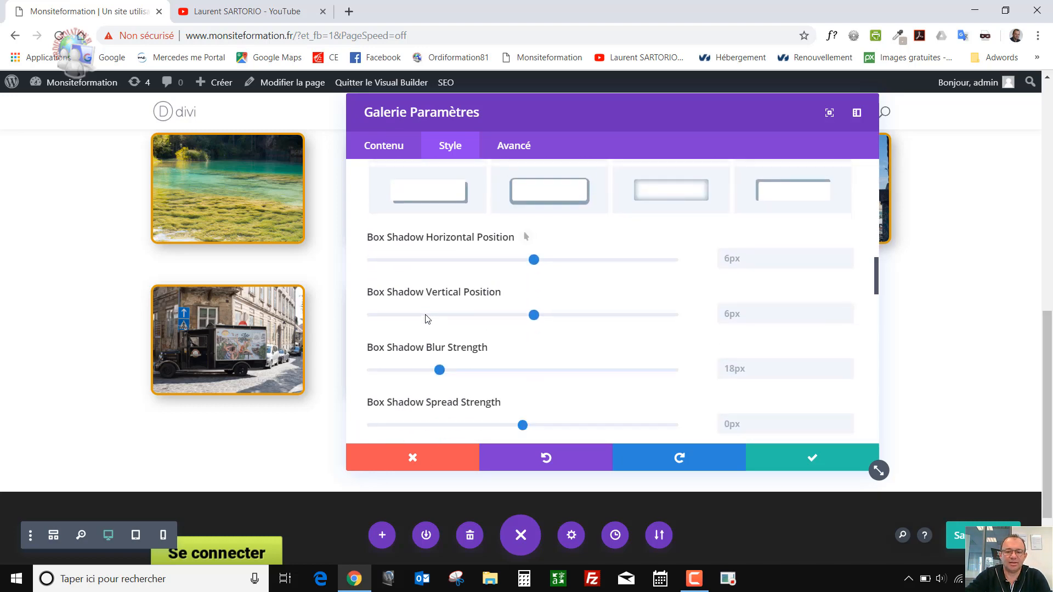
- Set the gallery's Image Saturation to 0% to turn the photos black and white
{"action": "scroll", "coordinate": [475, 311], "scroll_direction": "down", "scroll_amount": 5}
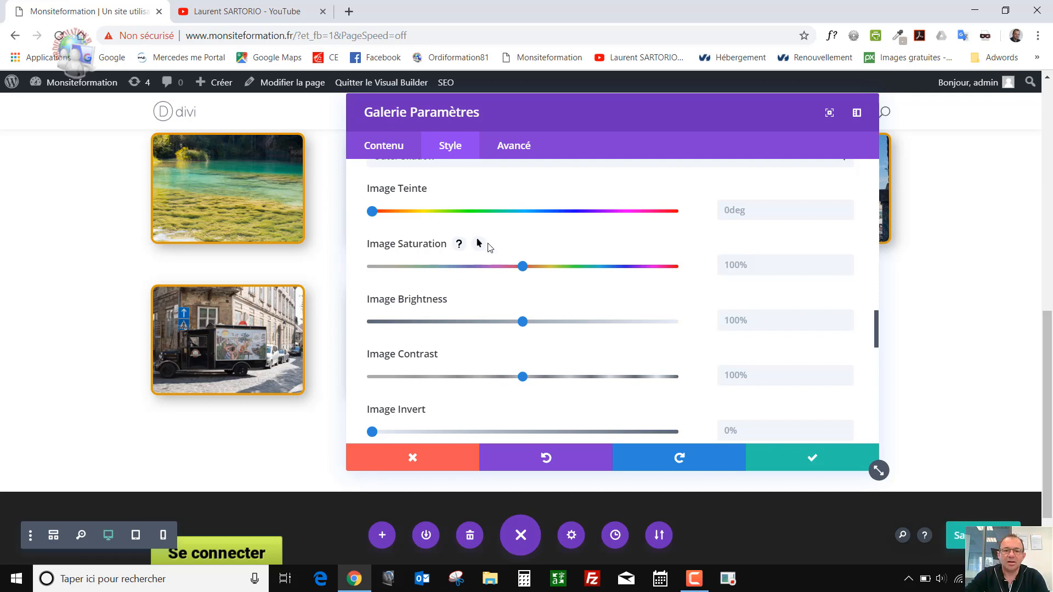
{"action": "left_click_drag", "start_coordinate": [522, 267], "coordinate": [356, 262]}
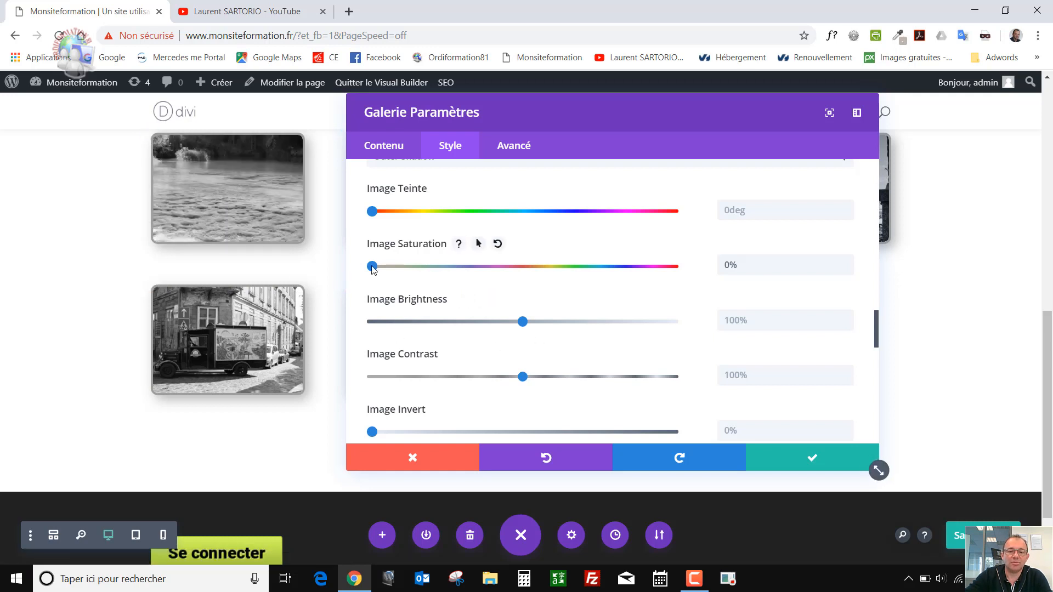
{"action": "mouse_move", "coordinate": [372, 268]}
{"action": "left_mouse_down"}
{"action": "mouse_move", "coordinate": [515, 282]}
{"action": "mouse_move", "coordinate": [368, 257]}
{"action": "left_mouse_up"}
- Enable the hover state for Image Saturation and set its hover value to 100%
{"action": "left_click", "coordinate": [479, 244]}
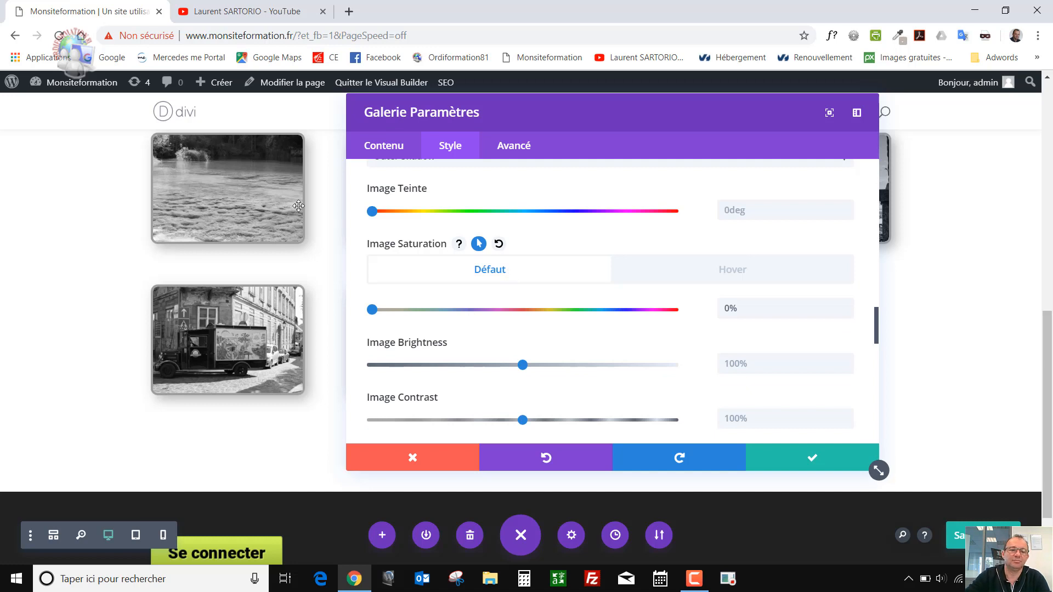
{"action": "left_click", "coordinate": [696, 266]}
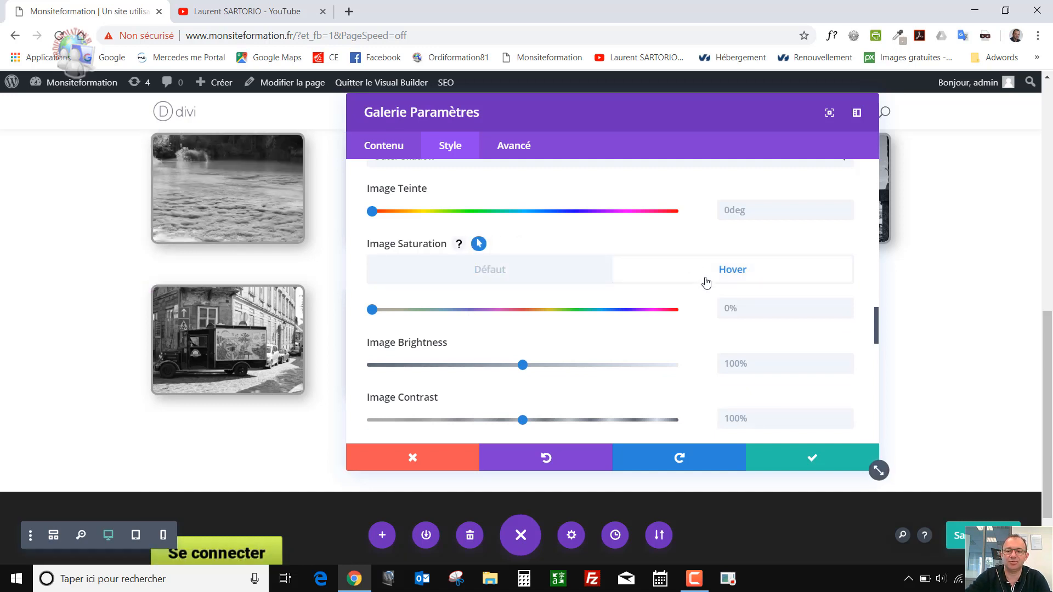
{"action": "left_click_drag", "start_coordinate": [393, 315], "coordinate": [523, 312]}
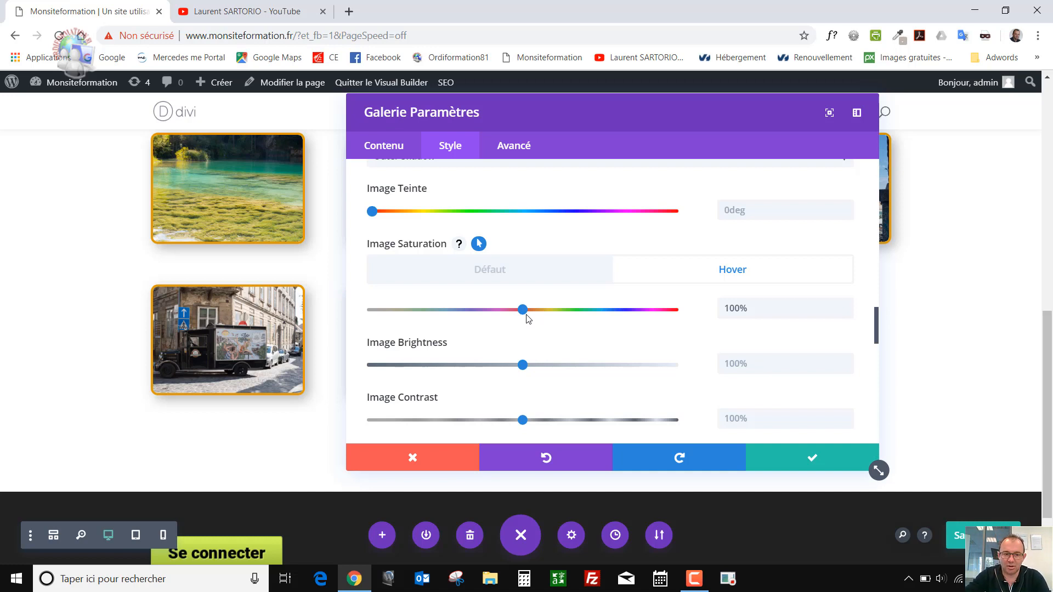
- Review the remaining gallery style sections, including the Dimensionnement and Bordure options
{"action": "scroll", "coordinate": [528, 319], "scroll_direction": "down", "scroll_amount": 5}
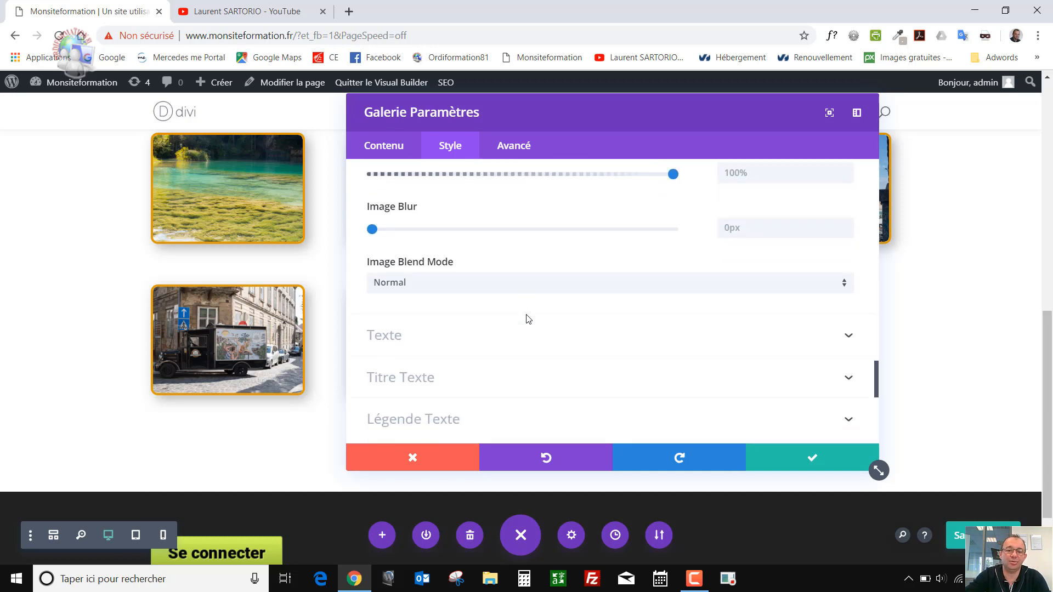
{"action": "scroll", "coordinate": [528, 319], "scroll_direction": "down", "scroll_amount": 2}
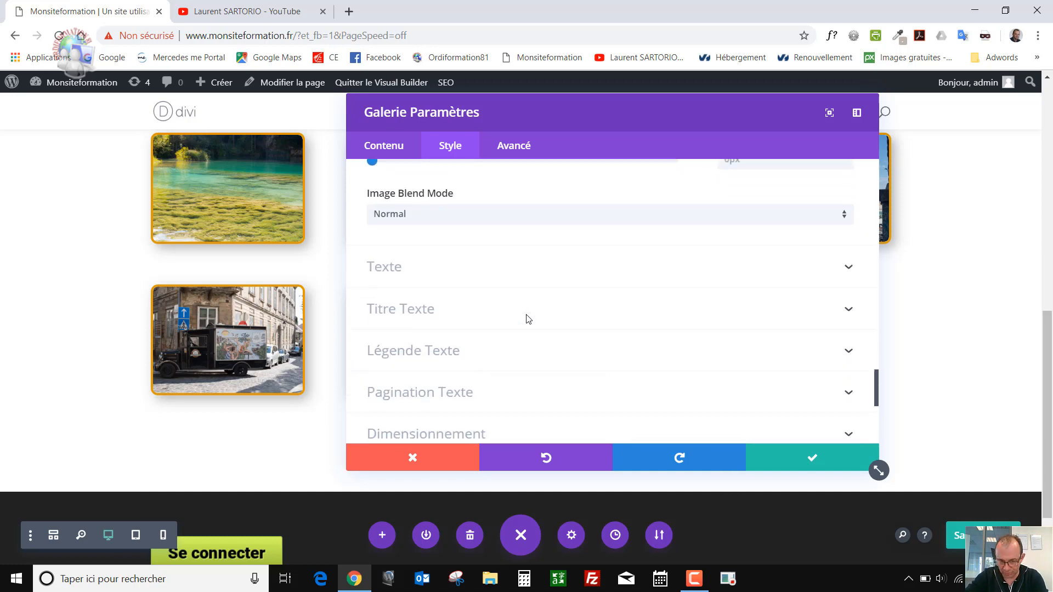
{"action": "scroll", "coordinate": [515, 319], "scroll_direction": "down", "scroll_amount": 2}
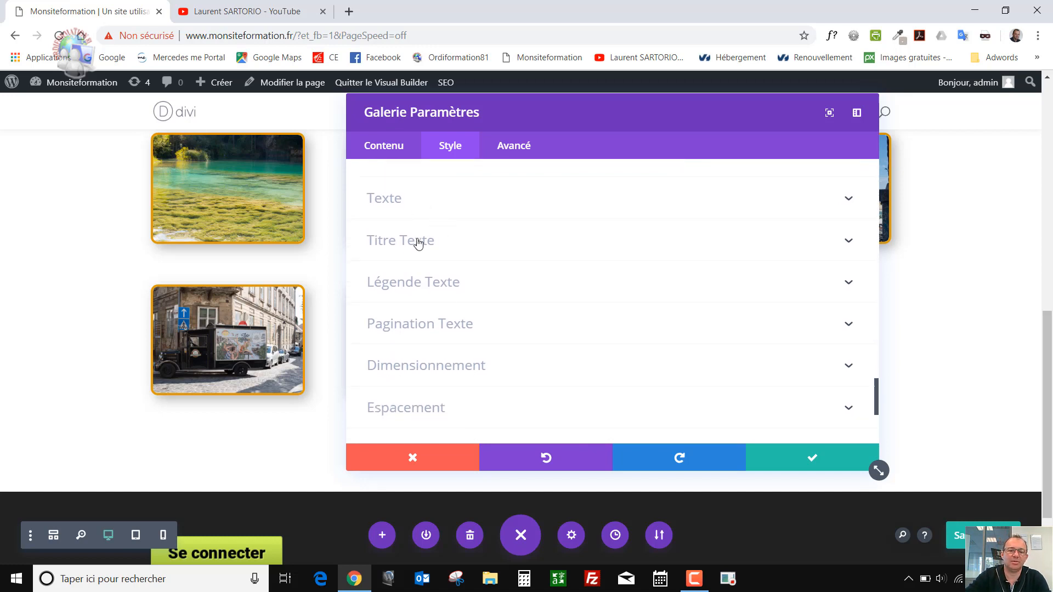
{"action": "scroll", "coordinate": [430, 294], "scroll_direction": "down", "scroll_amount": 2}
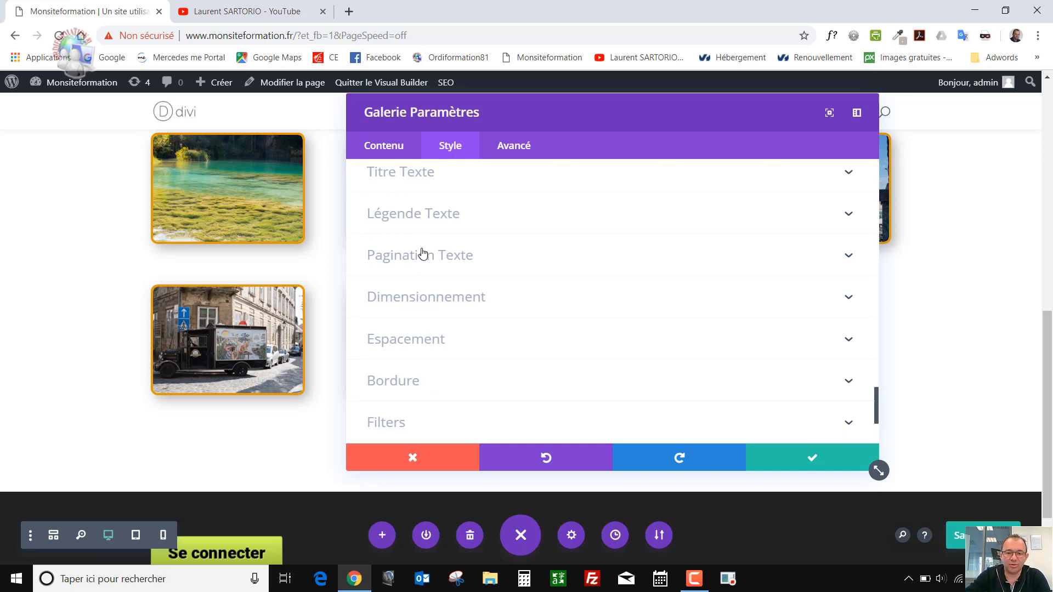
{"action": "left_click", "coordinate": [429, 299]}
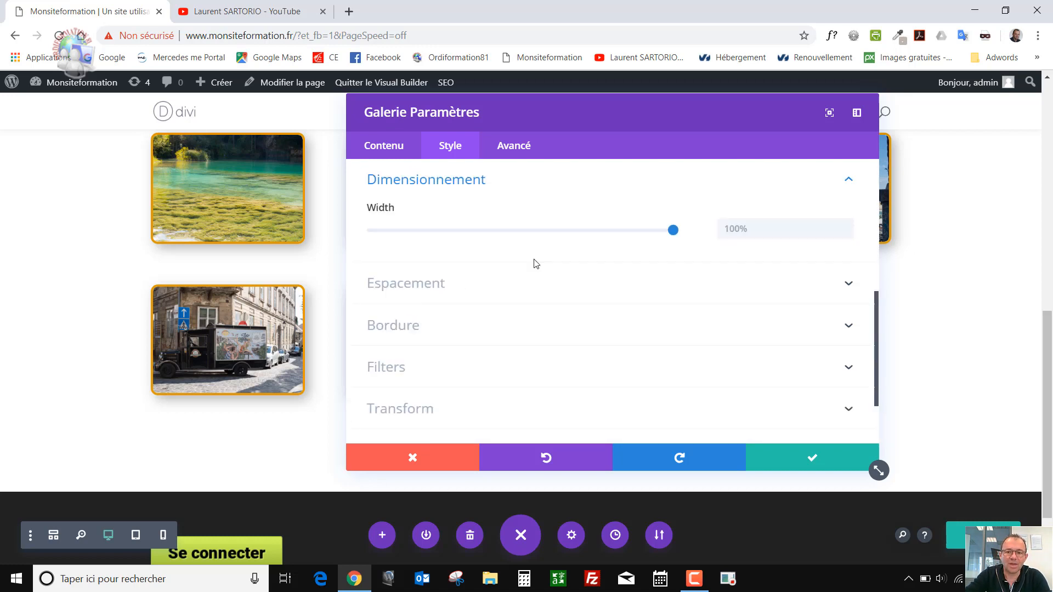
{"action": "scroll", "coordinate": [436, 297], "scroll_direction": "down", "scroll_amount": 2}
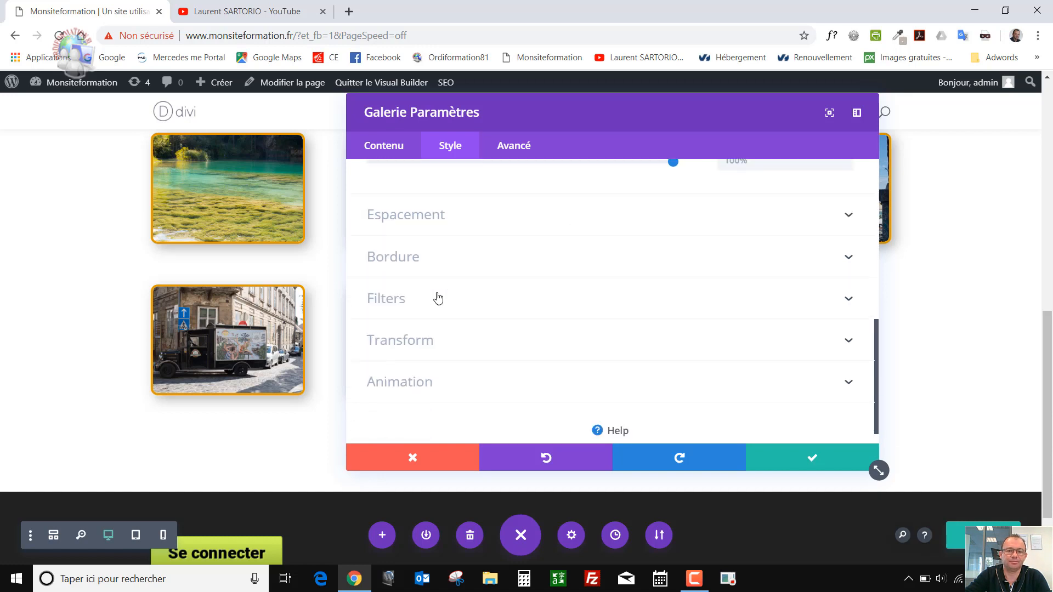
{"action": "left_click", "coordinate": [417, 249]}
{"action": "scroll", "coordinate": [444, 329], "scroll_direction": "down", "scroll_amount": 5}
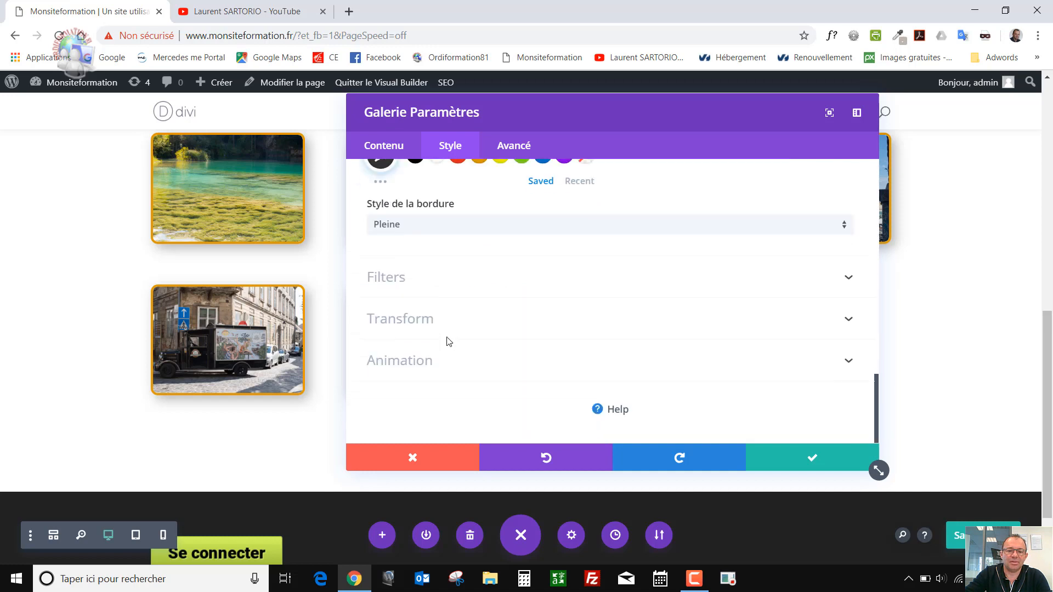
- Set the gallery's Animation Style to Fondu and check its duration, delay, opacity and speed curve options
{"action": "left_click", "coordinate": [437, 361]}
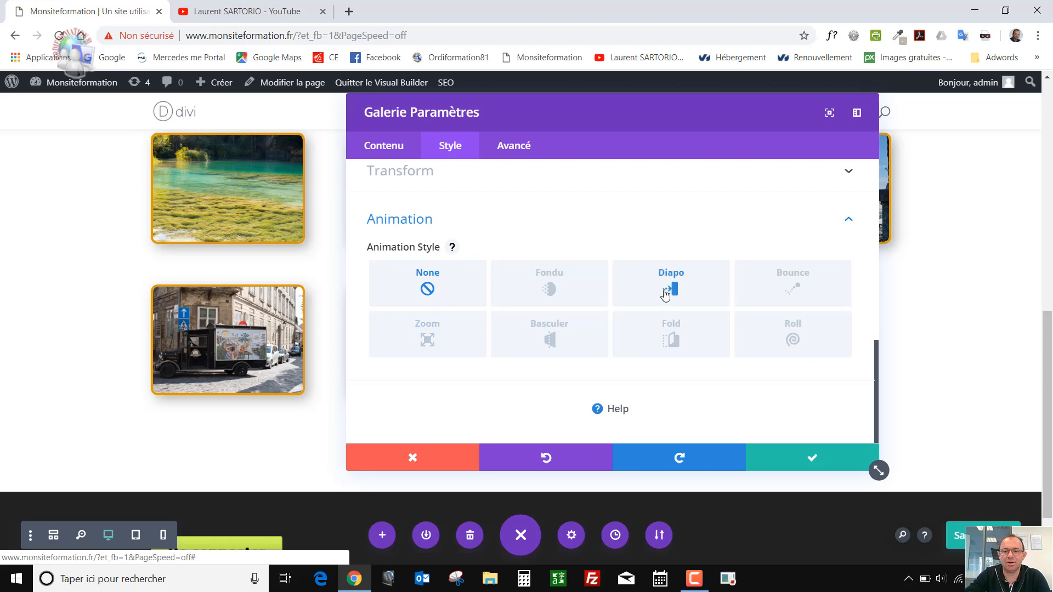
{"action": "left_click", "coordinate": [553, 291]}
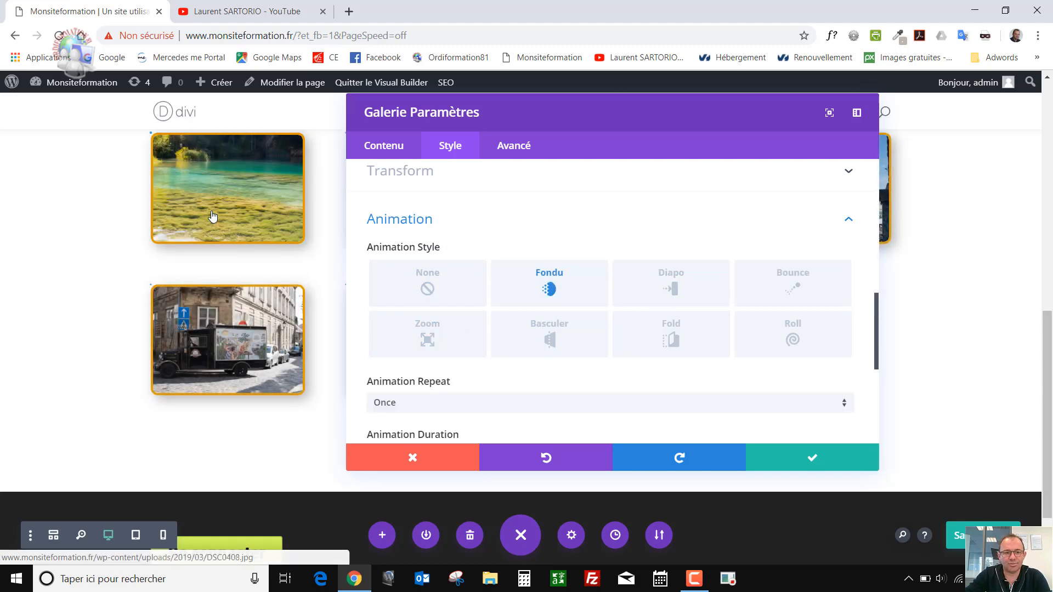
{"action": "scroll", "coordinate": [489, 390], "scroll_direction": "down", "scroll_amount": 5}
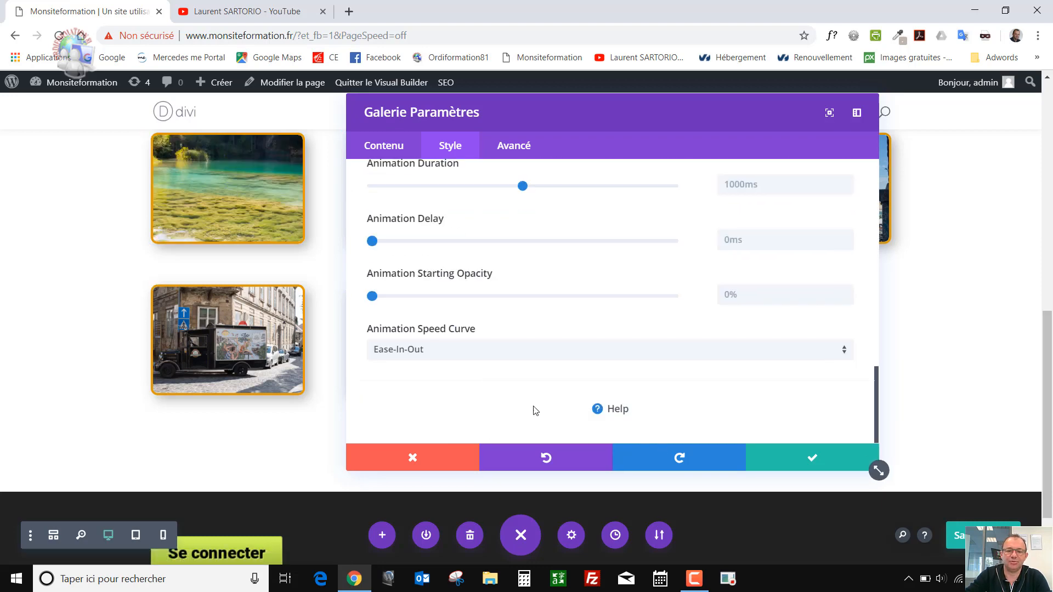
- Save the gallery settings and the page, and quit the Visual Builder
{"action": "left_click", "coordinate": [783, 464]}
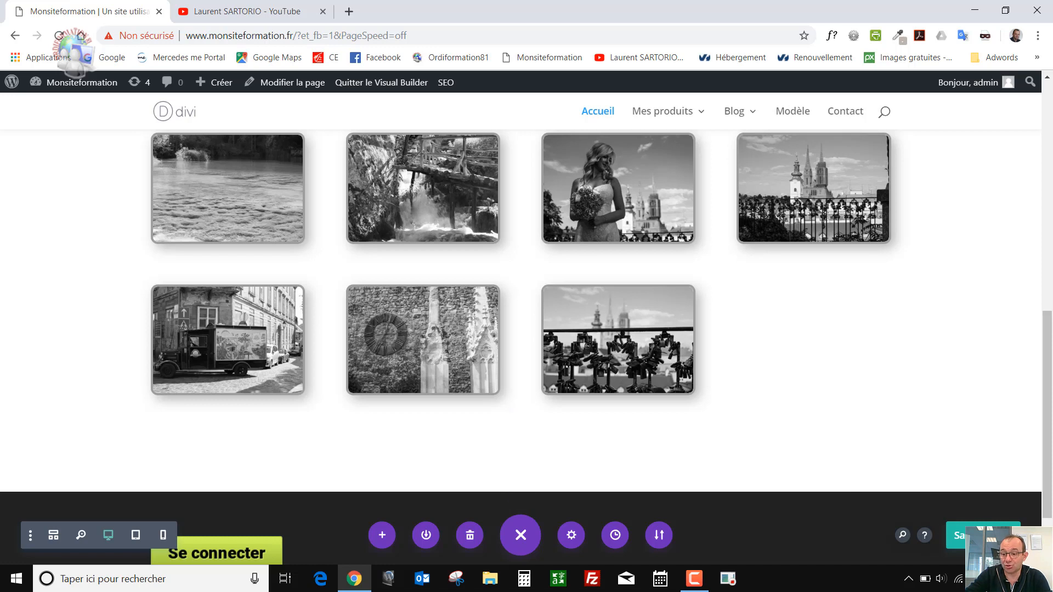
{"action": "left_click", "coordinate": [982, 536]}
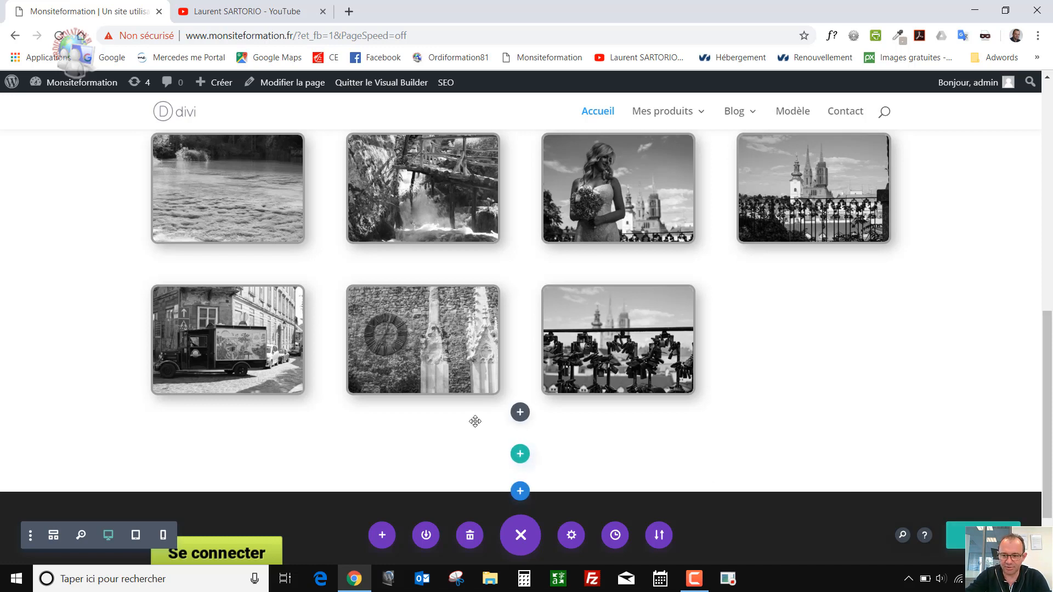
{"action": "left_click", "coordinate": [381, 85]}
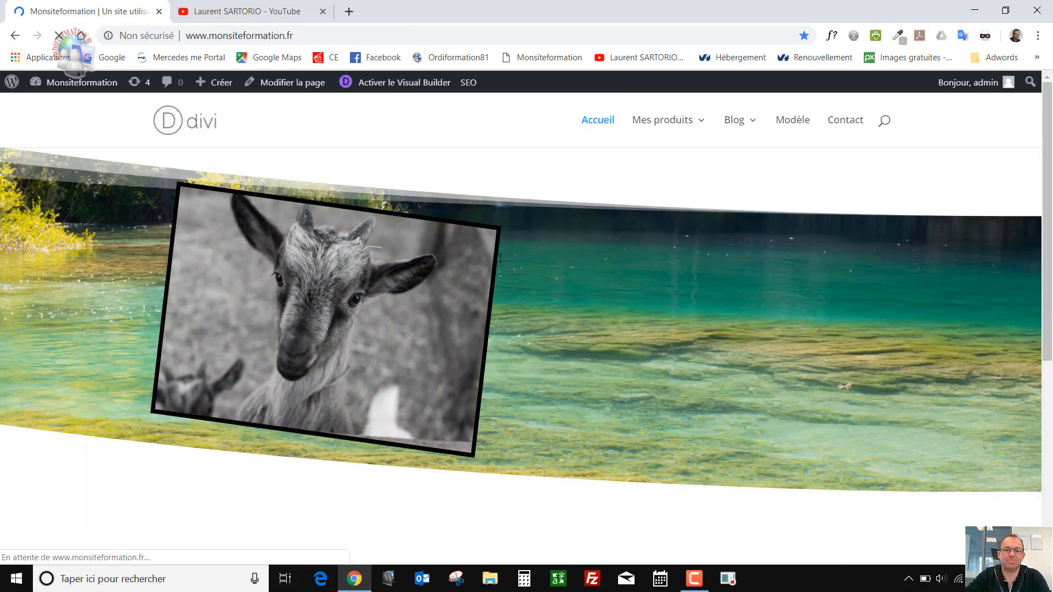
- Check the gallery on the live home page by enlarging the wooden bridge waterfall photo and closing it again
{"action": "scroll", "coordinate": [529, 313], "scroll_direction": "down", "scroll_amount": 6}
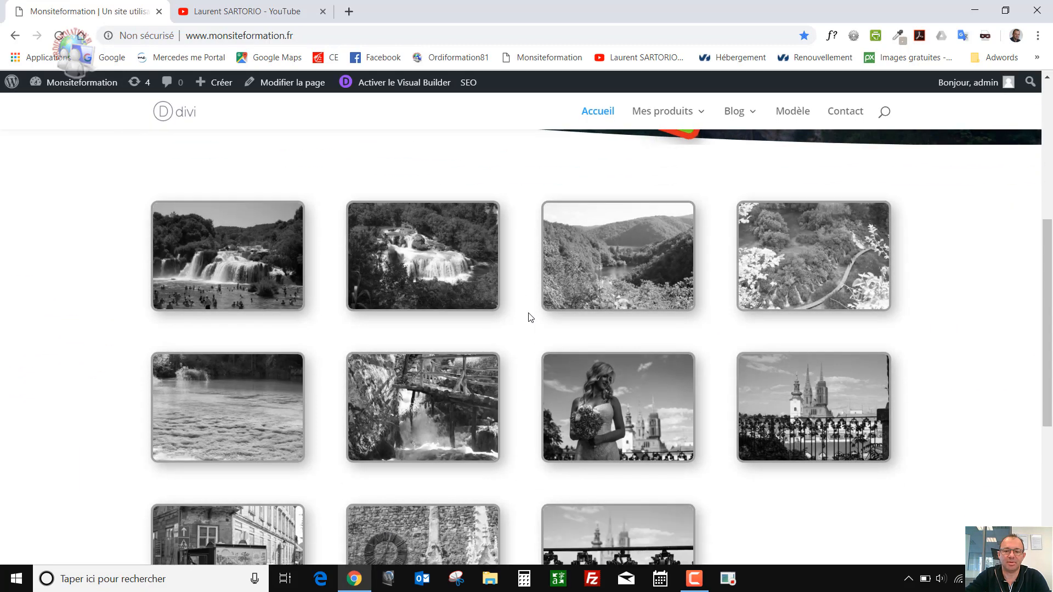
{"action": "scroll", "coordinate": [1002, 327], "scroll_direction": "down", "scroll_amount": 2}
{"action": "scroll", "coordinate": [1003, 327], "scroll_direction": "up", "scroll_amount": 1}
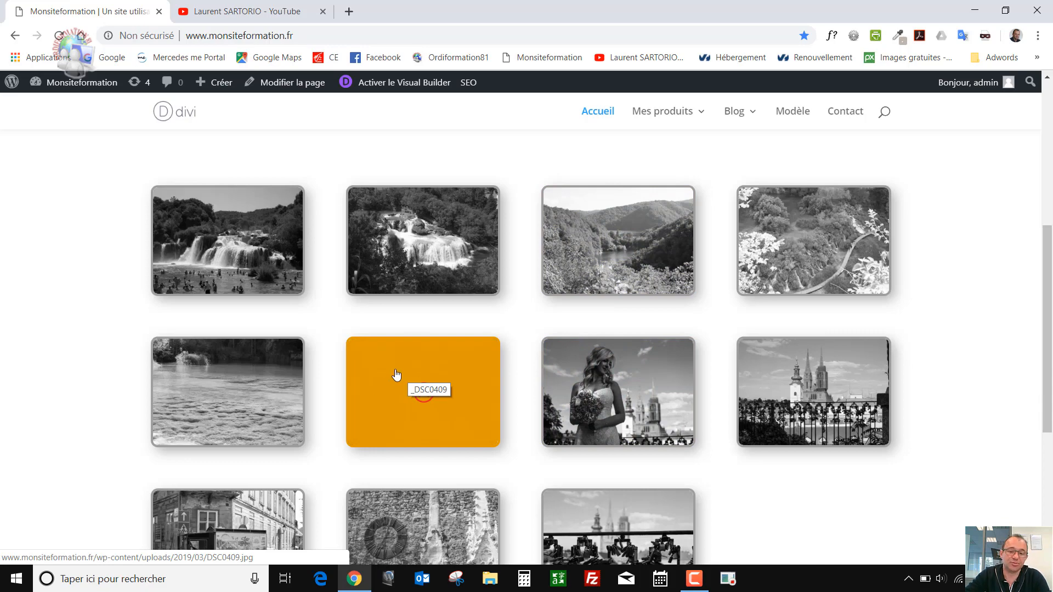
{"action": "left_click", "coordinate": [456, 356]}
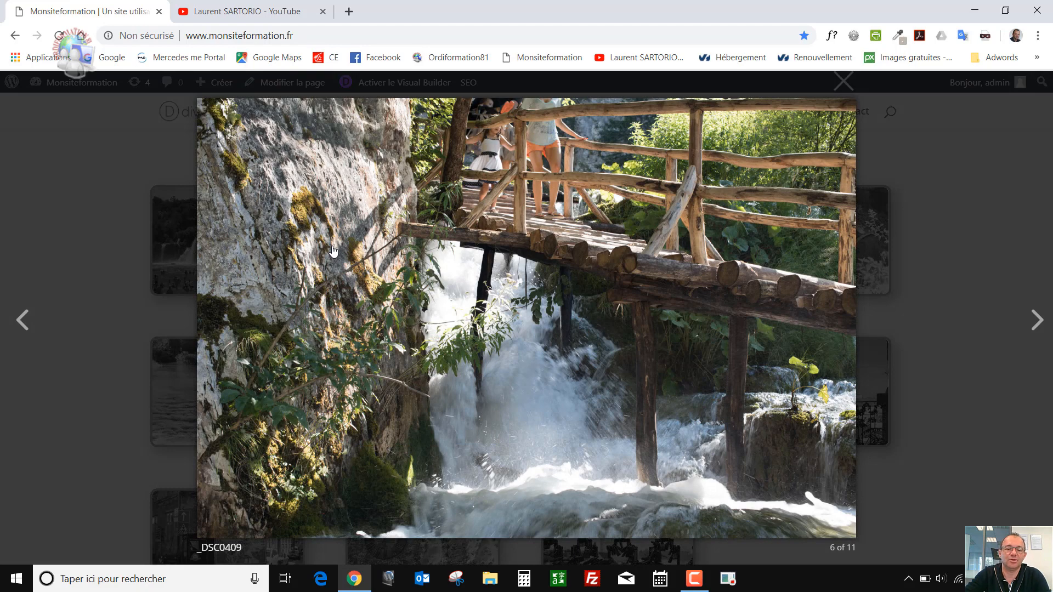
{"action": "left_click", "coordinate": [962, 251]}
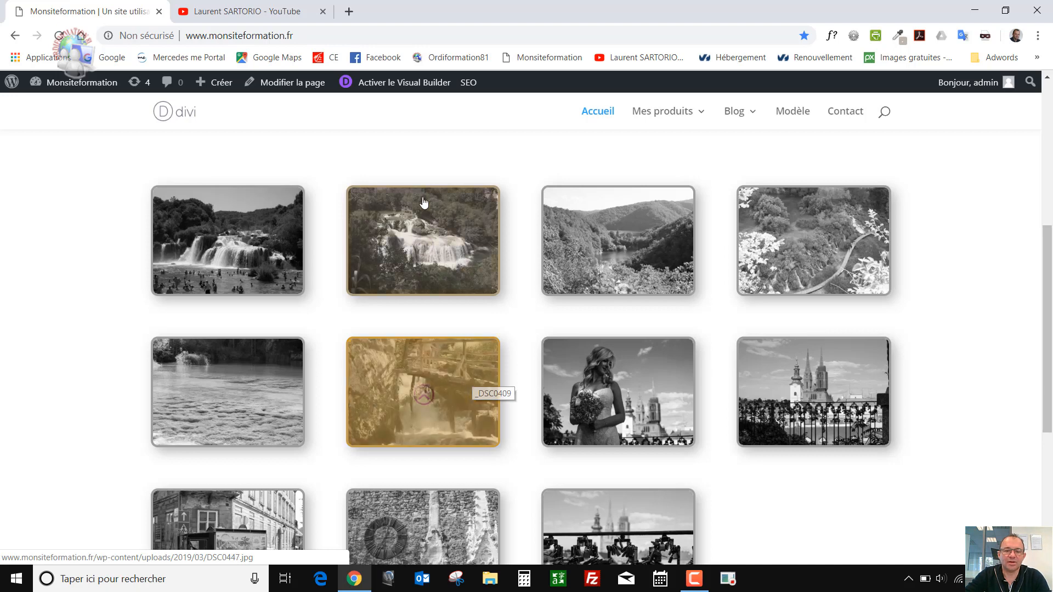
- Reactivate the Visual Builder on the home page and return to the gallery section
{"action": "left_click", "coordinate": [387, 91]}
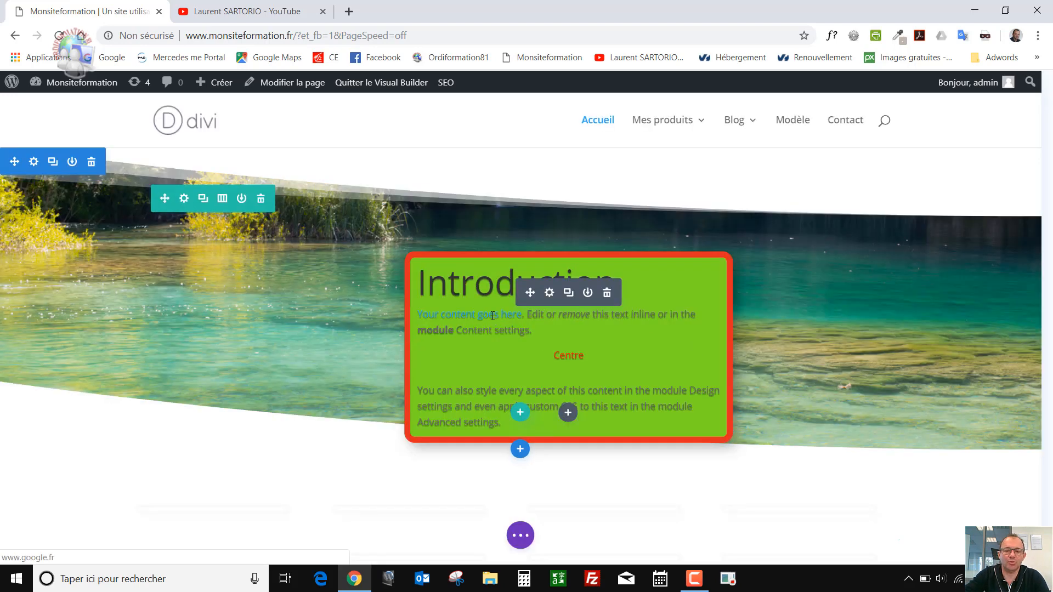
{"action": "scroll", "coordinate": [492, 316], "scroll_direction": "down", "scroll_amount": 5}
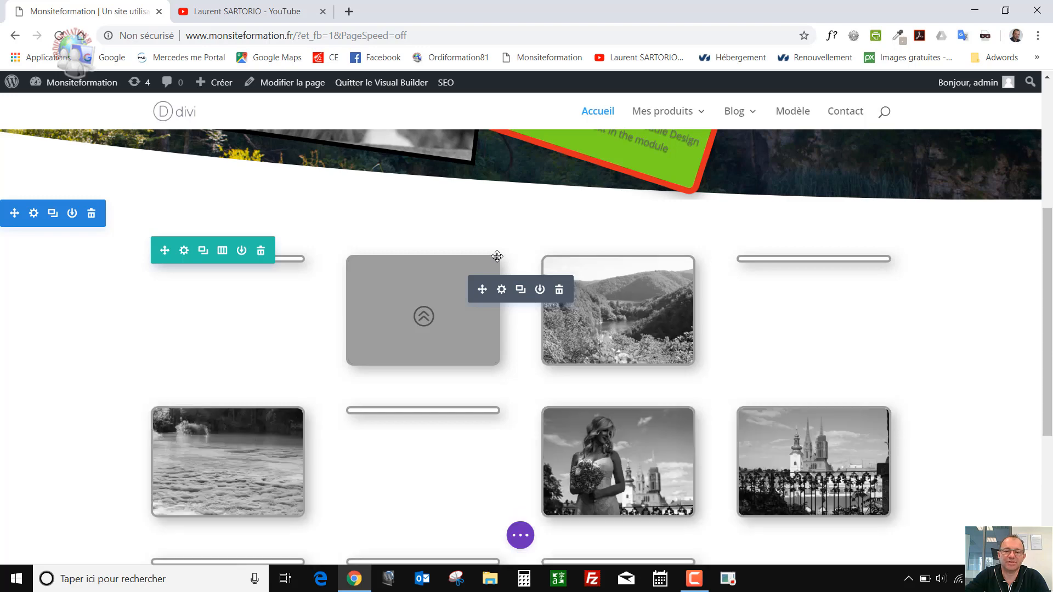
- Open the gallery module's settings and change its Modèle style from grid to Diapo
{"action": "left_click", "coordinate": [501, 291]}
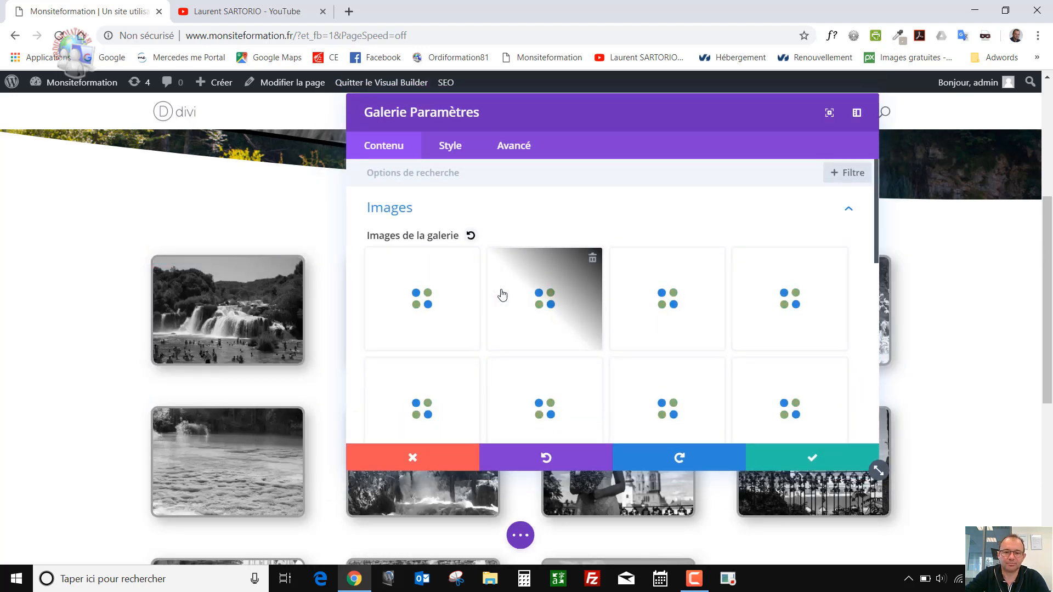
{"action": "left_click", "coordinate": [450, 152]}
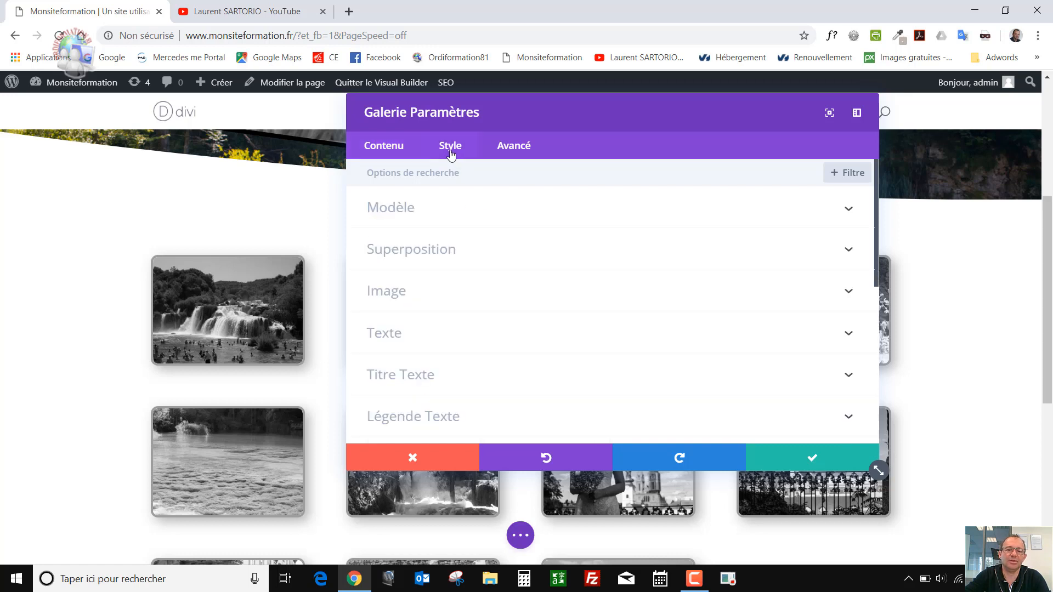
{"action": "left_click", "coordinate": [414, 216]}
{"action": "left_click", "coordinate": [415, 257]}
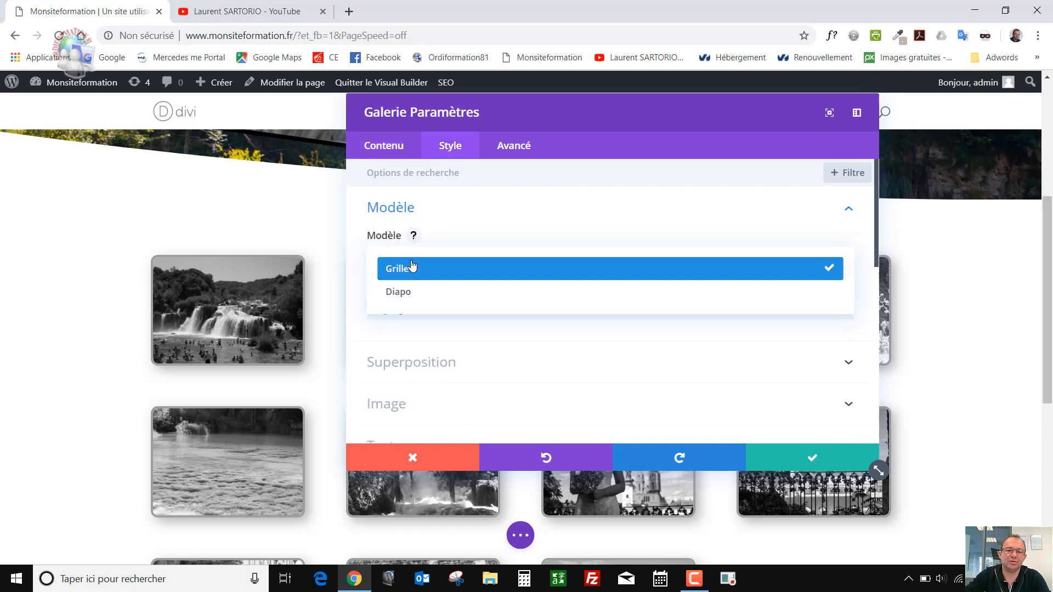
{"action": "left_click", "coordinate": [407, 292]}
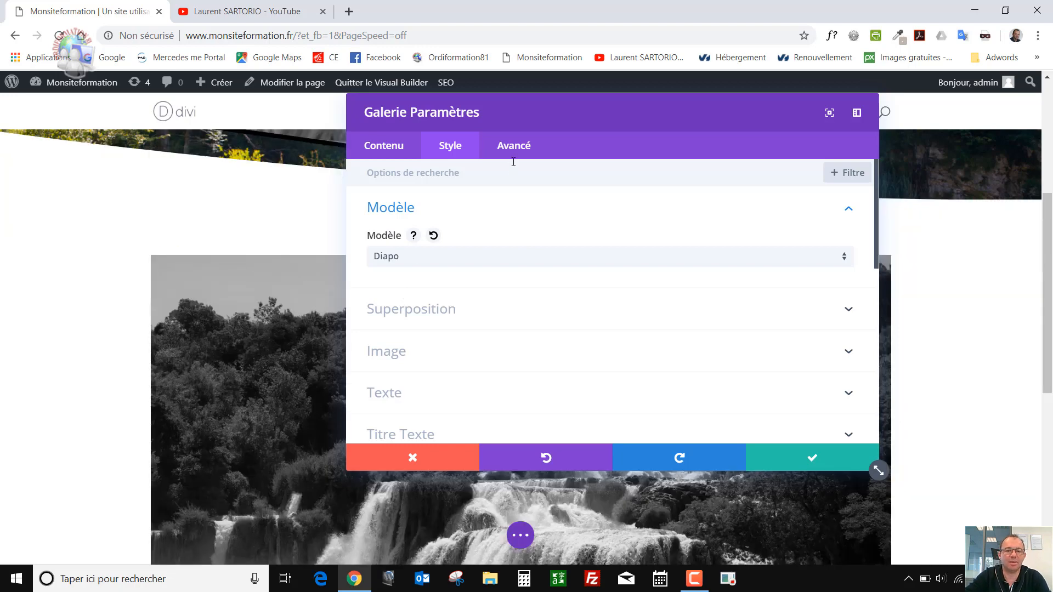
{"action": "left_click_drag", "start_coordinate": [544, 113], "coordinate": [564, 112]}
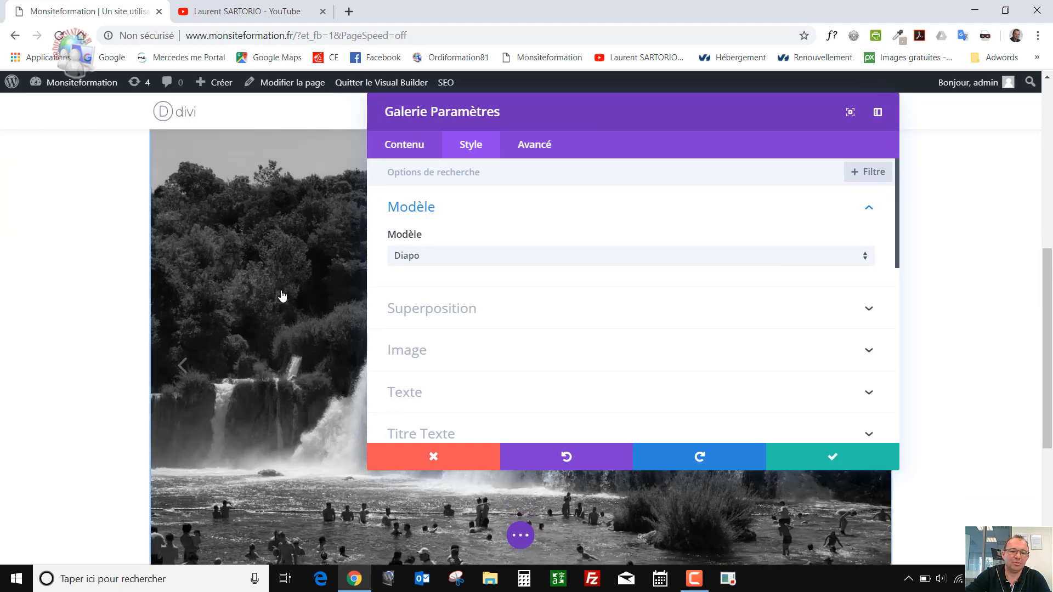
- Set the gallery's default Image Saturation to 100% to restore the photos' colours
{"action": "scroll", "coordinate": [479, 311], "scroll_direction": "down", "scroll_amount": 5}
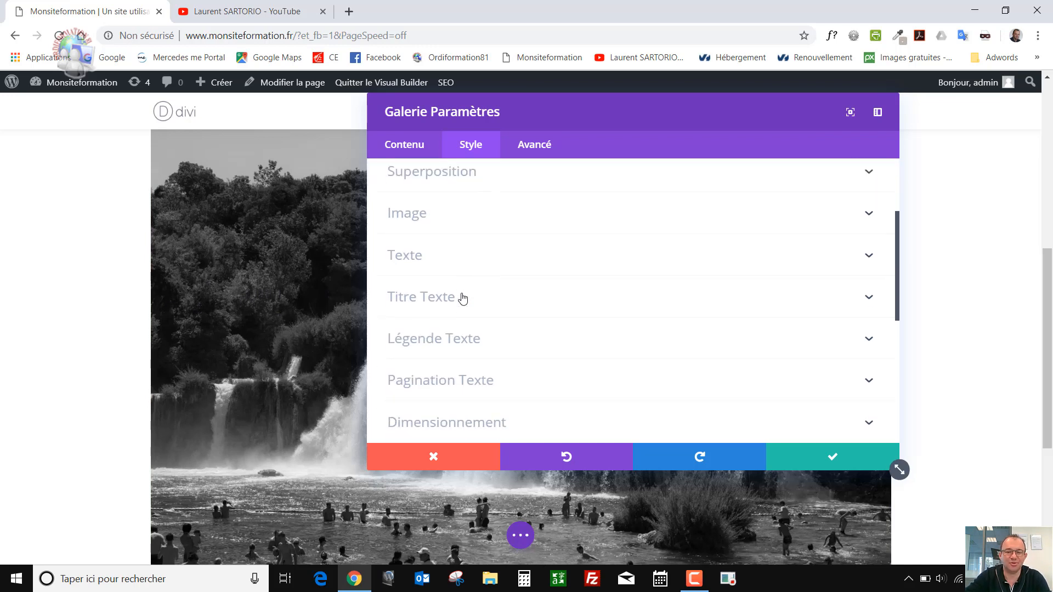
{"action": "scroll", "coordinate": [463, 298], "scroll_direction": "up", "scroll_amount": 1}
{"action": "left_click", "coordinate": [431, 277]}
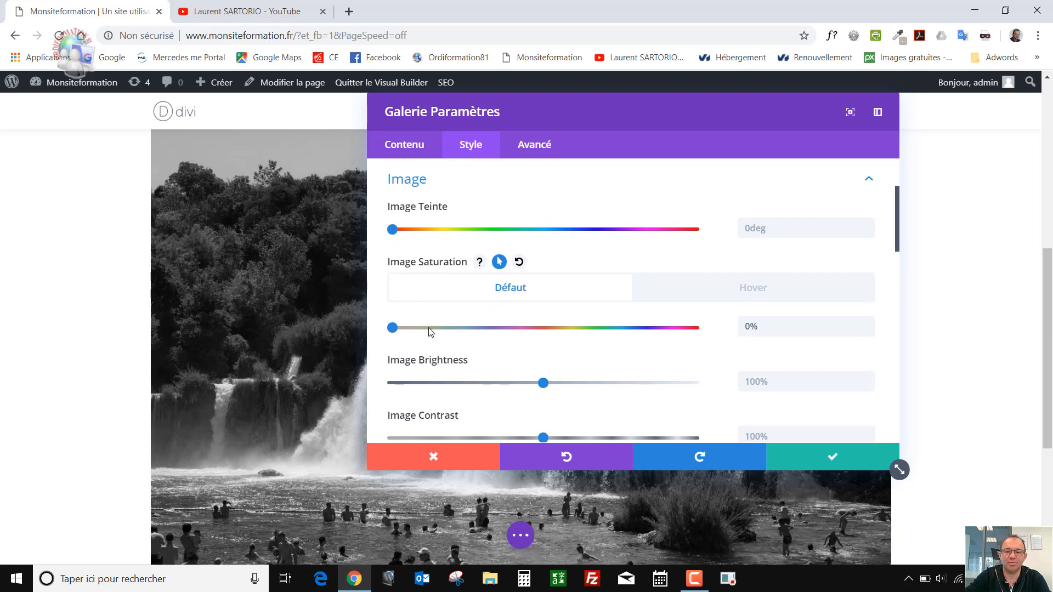
{"action": "left_click_drag", "start_coordinate": [394, 333], "coordinate": [531, 342]}
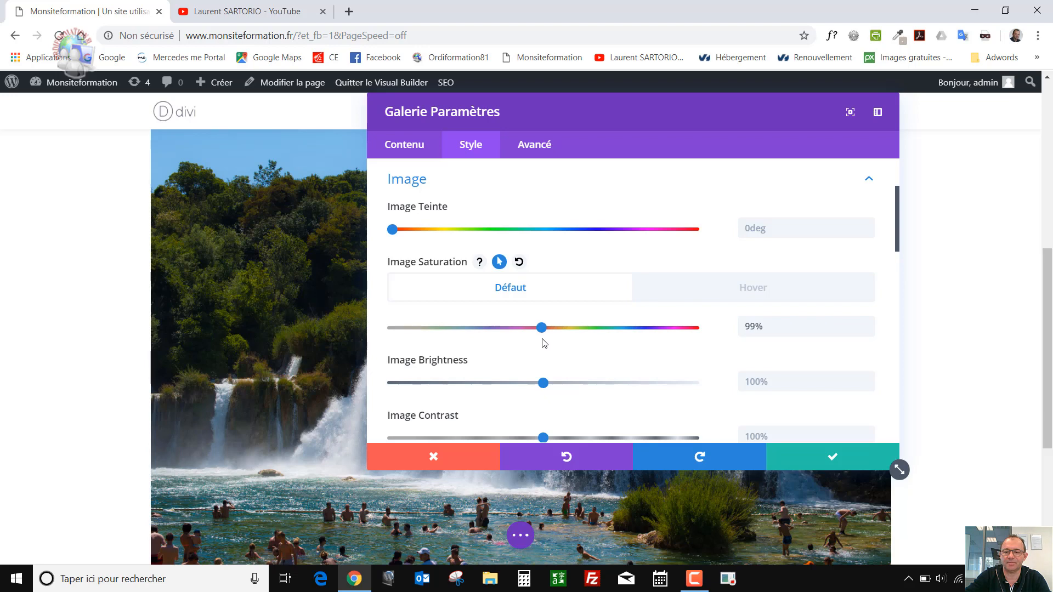
{"action": "left_click_drag", "start_coordinate": [544, 344], "coordinate": [546, 343]}
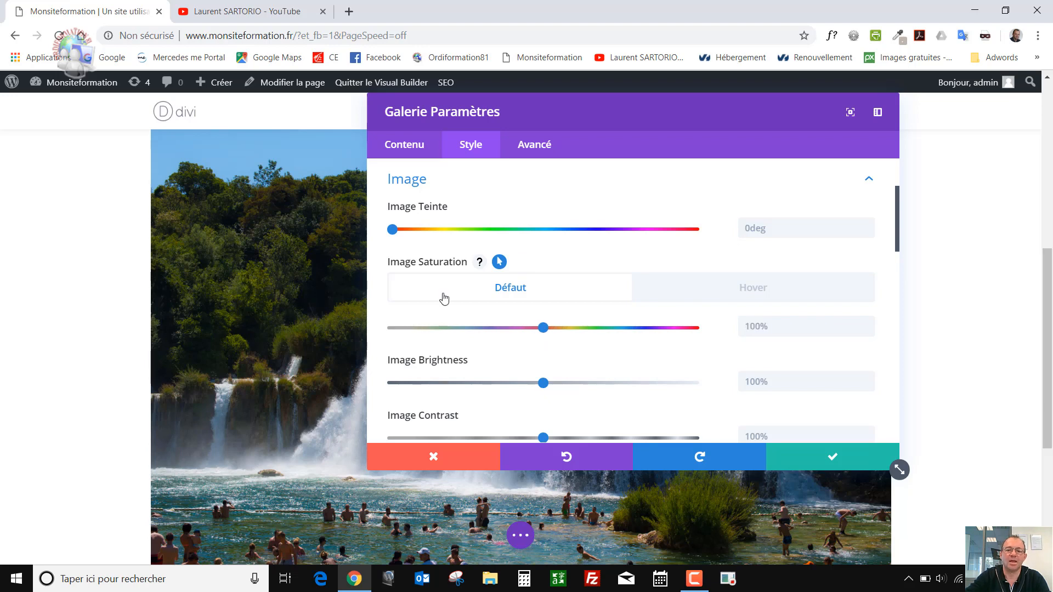
- Enable Animation automatique for the gallery slideshow and set its speed to 2500 milliseconds
{"action": "scroll", "coordinate": [444, 298], "scroll_direction": "down", "scroll_amount": 4}
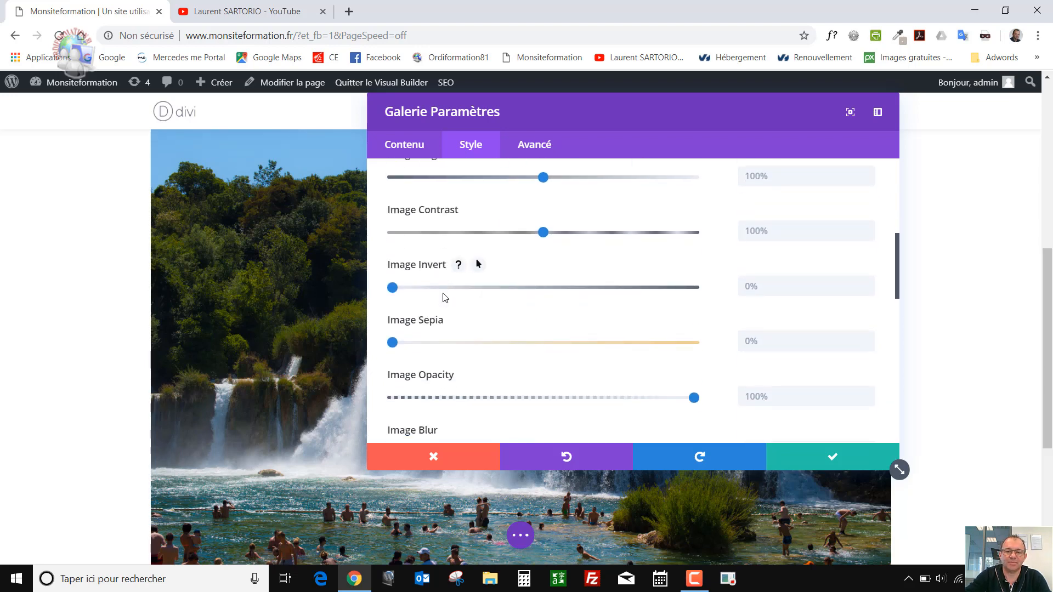
{"action": "scroll", "coordinate": [444, 298], "scroll_direction": "up", "scroll_amount": 5}
{"action": "scroll", "coordinate": [445, 298], "scroll_direction": "down", "scroll_amount": 15}
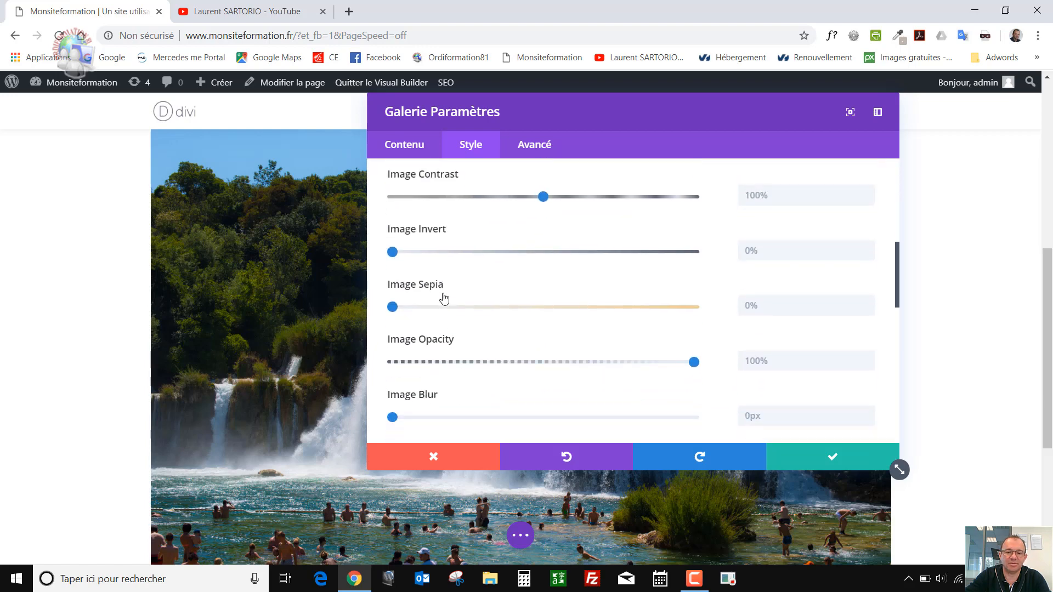
{"action": "left_click", "coordinate": [447, 367]}
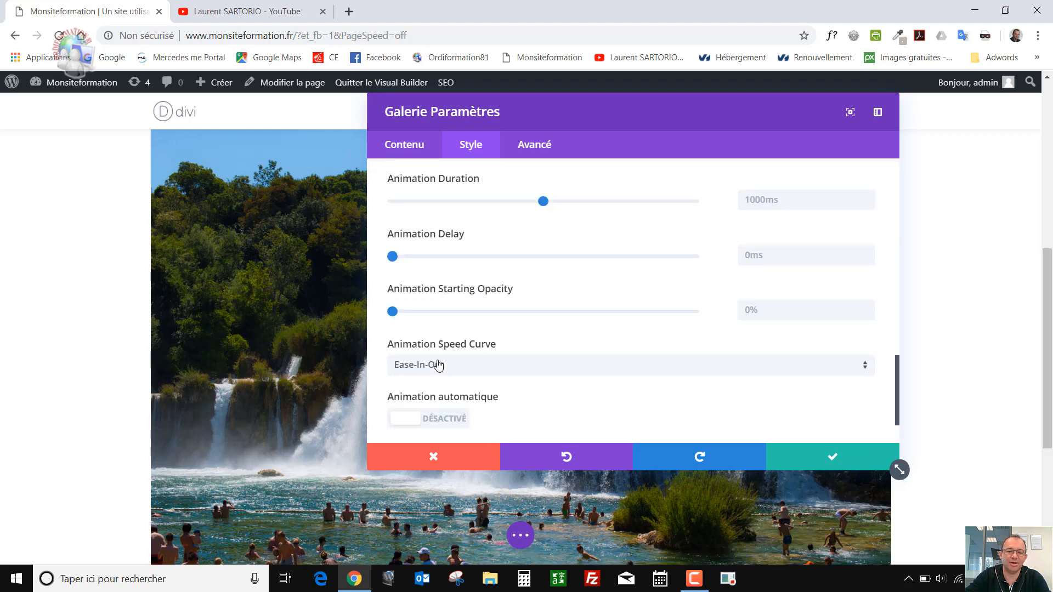
{"action": "scroll", "coordinate": [440, 356], "scroll_direction": "down", "scroll_amount": 4}
{"action": "scroll", "coordinate": [444, 352], "scroll_direction": "down", "scroll_amount": 1}
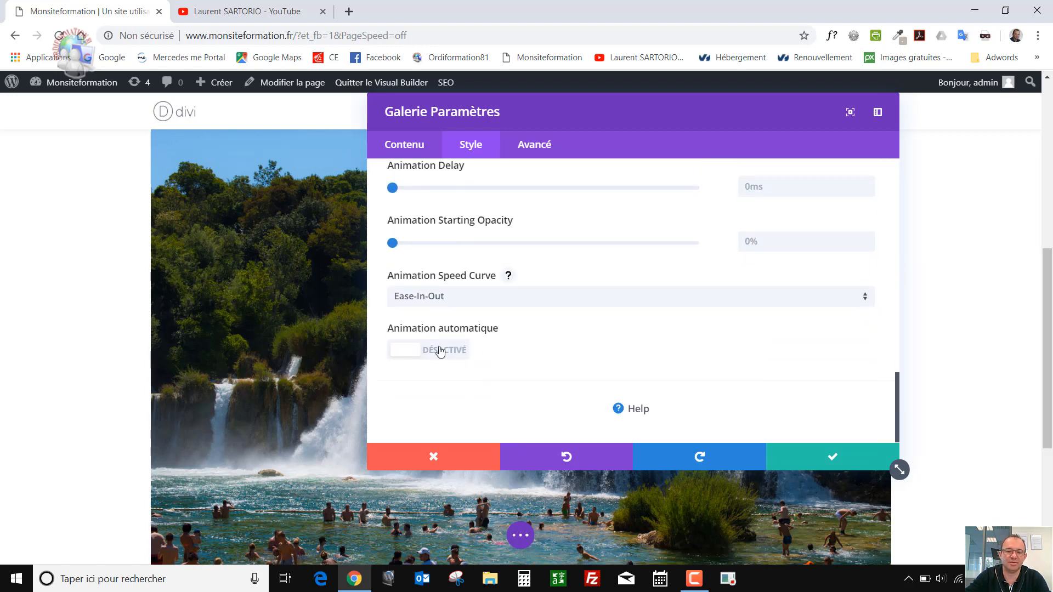
{"action": "left_click", "coordinate": [413, 352]}
{"action": "left_click", "coordinate": [427, 395]}
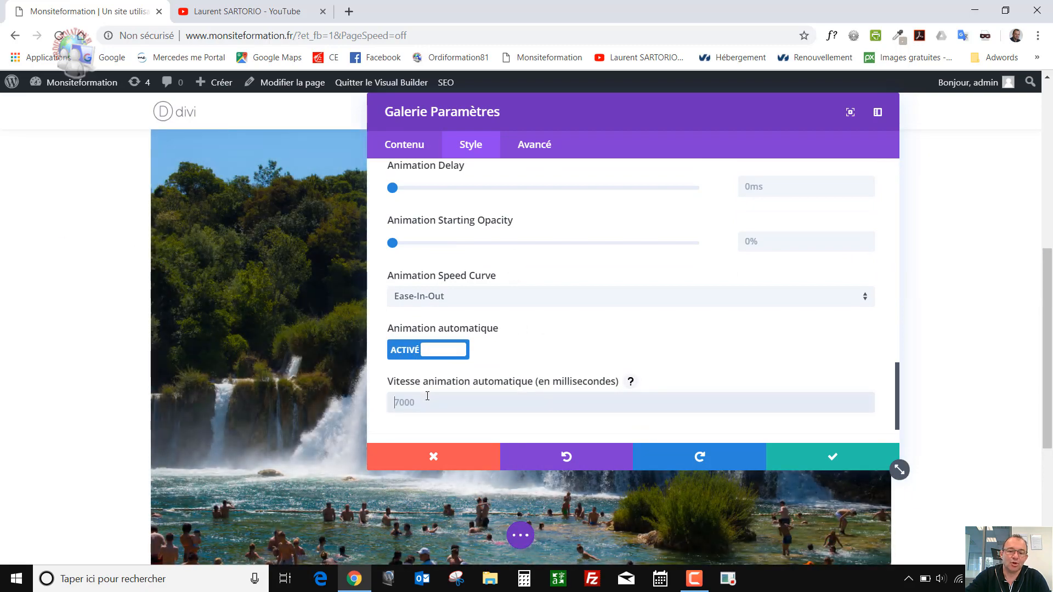
{"action": "type", "text": "2500"}
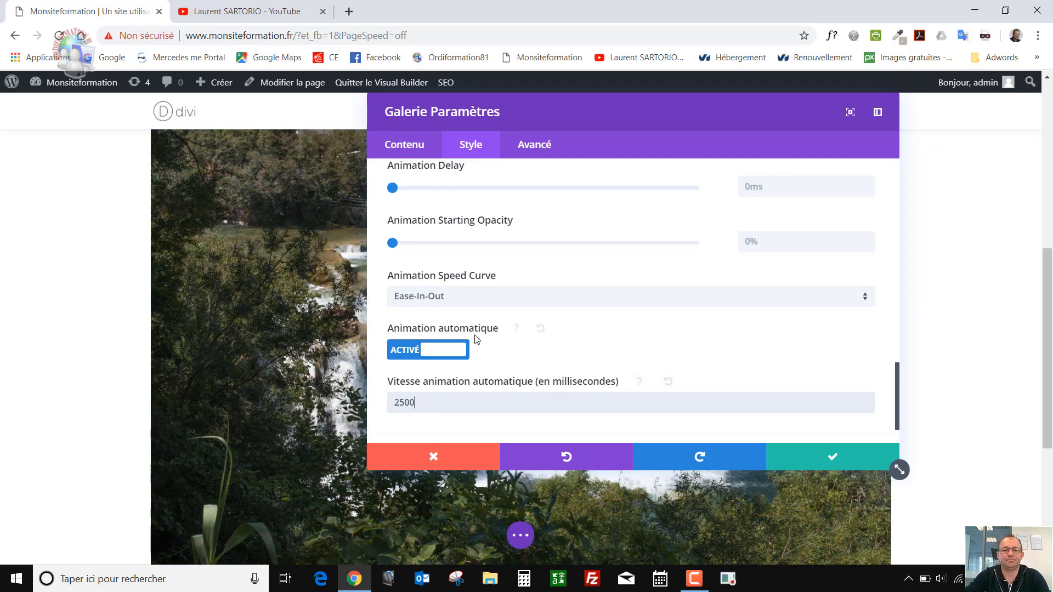
- Set the gallery's Width to 61% under Dimensionnement and its Module Alignment to centre
{"action": "scroll", "coordinate": [476, 340], "scroll_direction": "up", "scroll_amount": 6}
{"action": "scroll", "coordinate": [476, 341], "scroll_direction": "up", "scroll_amount": 3}
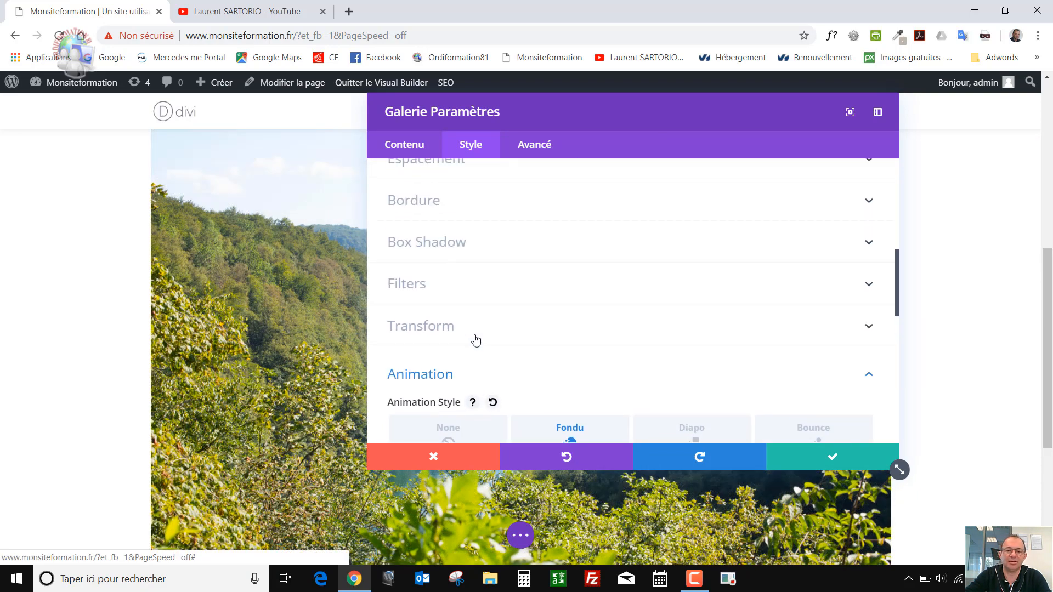
{"action": "scroll", "coordinate": [472, 341], "scroll_direction": "up", "scroll_amount": 3}
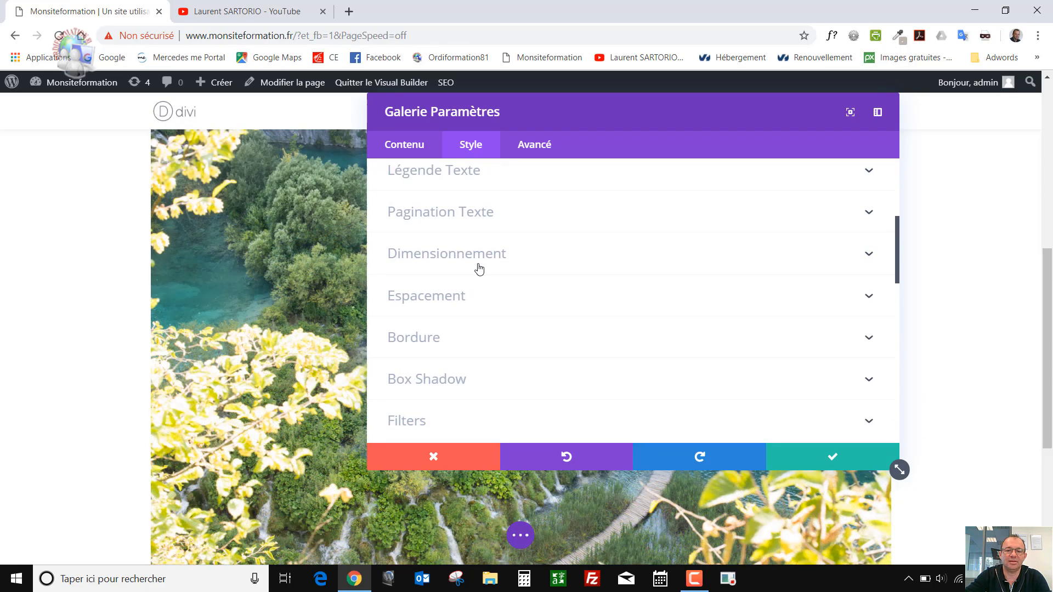
{"action": "left_click", "coordinate": [477, 269]}
{"action": "left_click_drag", "start_coordinate": [575, 109], "coordinate": [768, 126]}
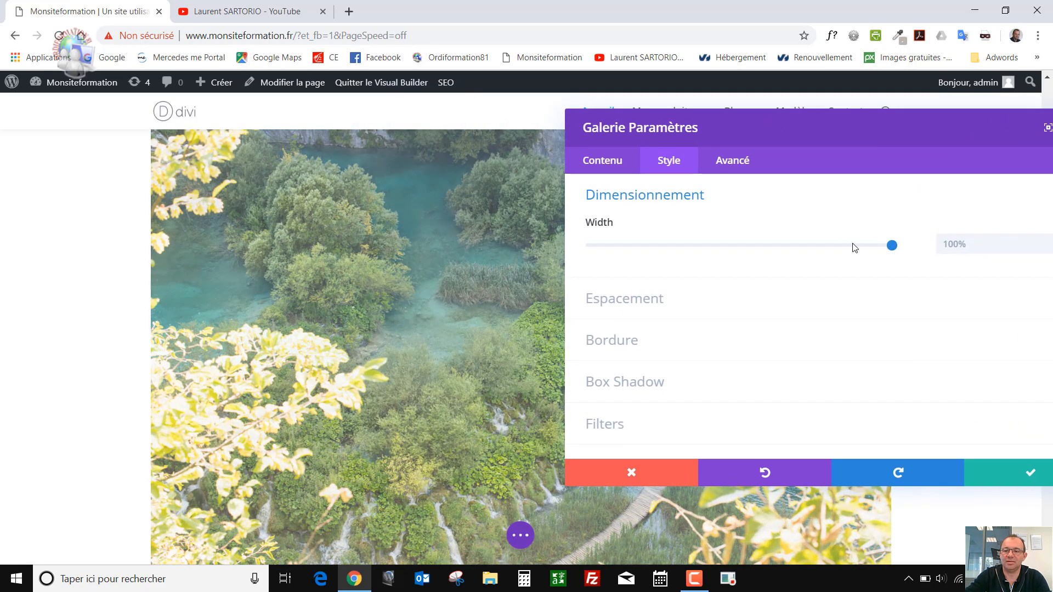
{"action": "left_click_drag", "start_coordinate": [893, 246], "coordinate": [774, 246]}
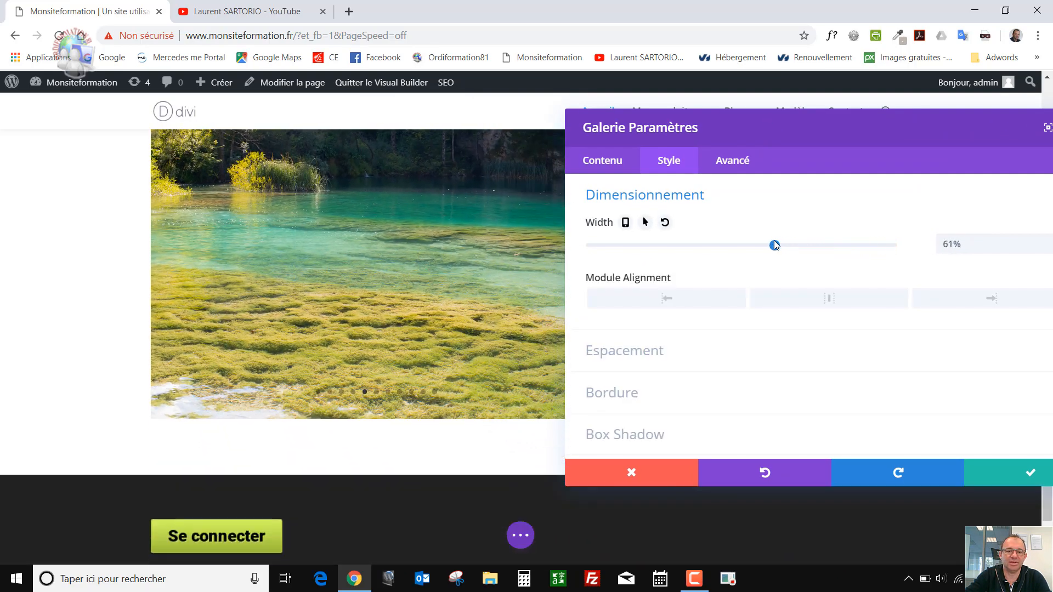
{"action": "left_click", "coordinate": [843, 300]}
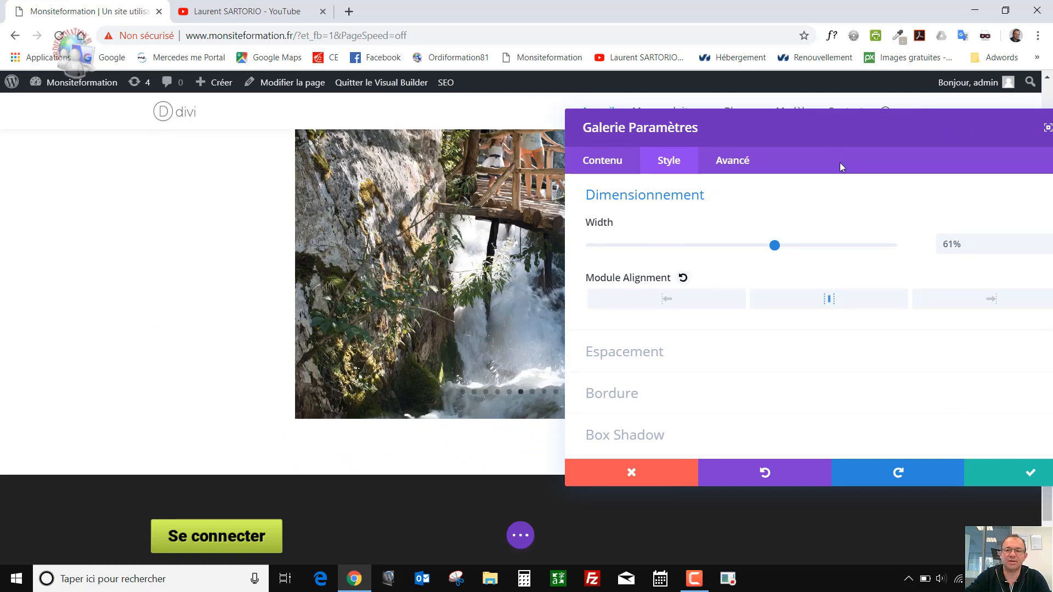
- Move the settings window aside to check the whole slideshow, and save the gallery settings
{"action": "left_click_drag", "start_coordinate": [833, 138], "coordinate": [690, 482]}
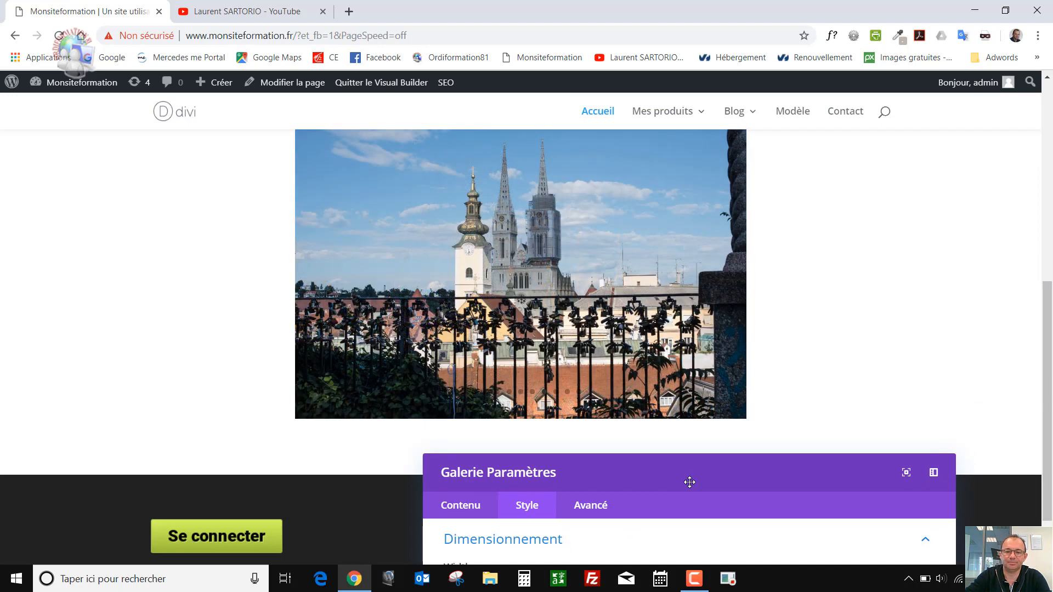
{"action": "left_click_drag", "start_coordinate": [691, 483], "coordinate": [588, 148]}
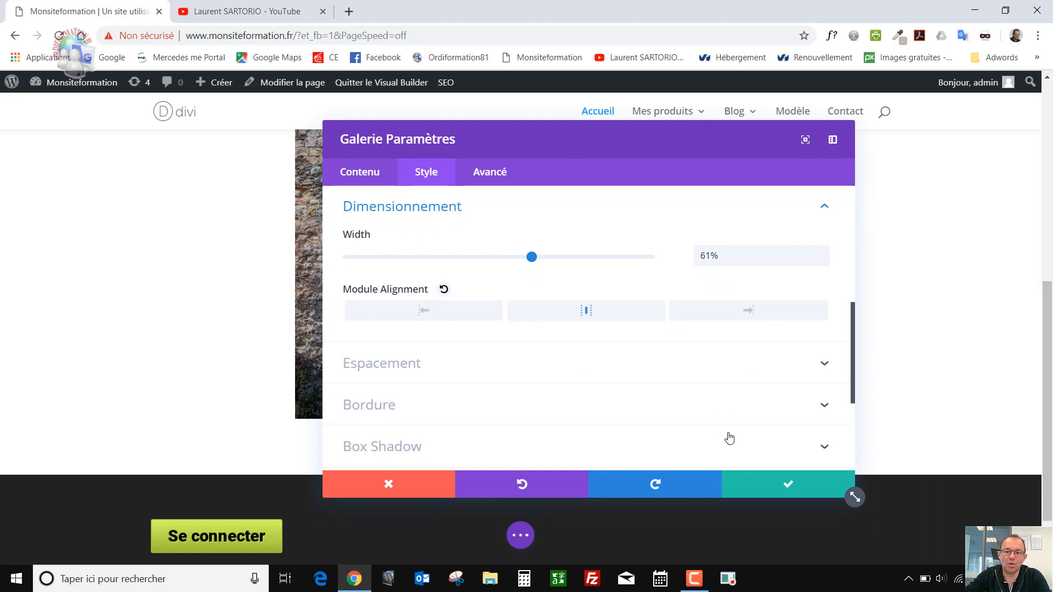
{"action": "left_click", "coordinate": [777, 478]}
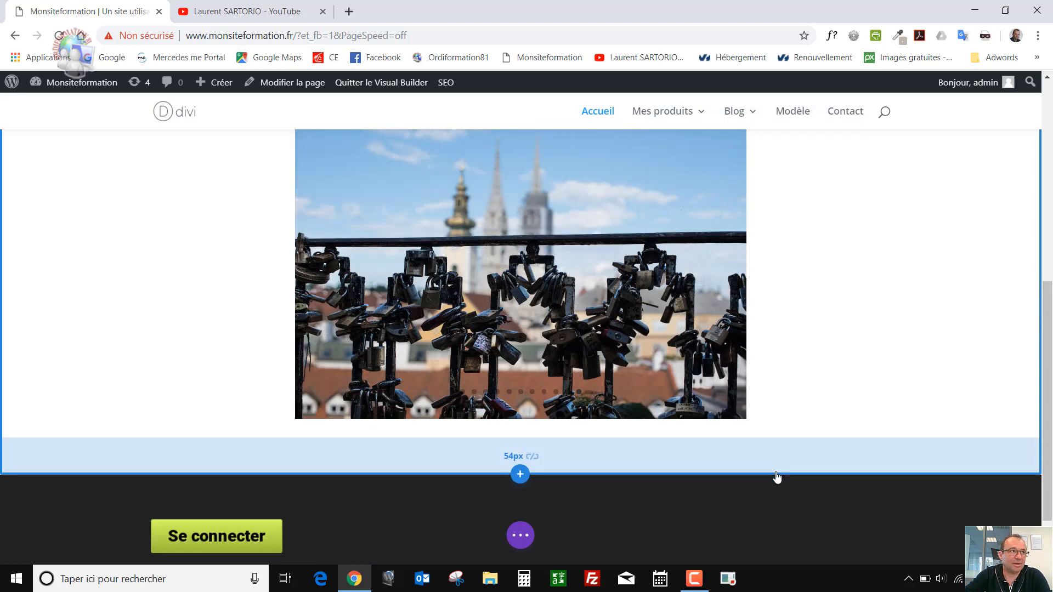